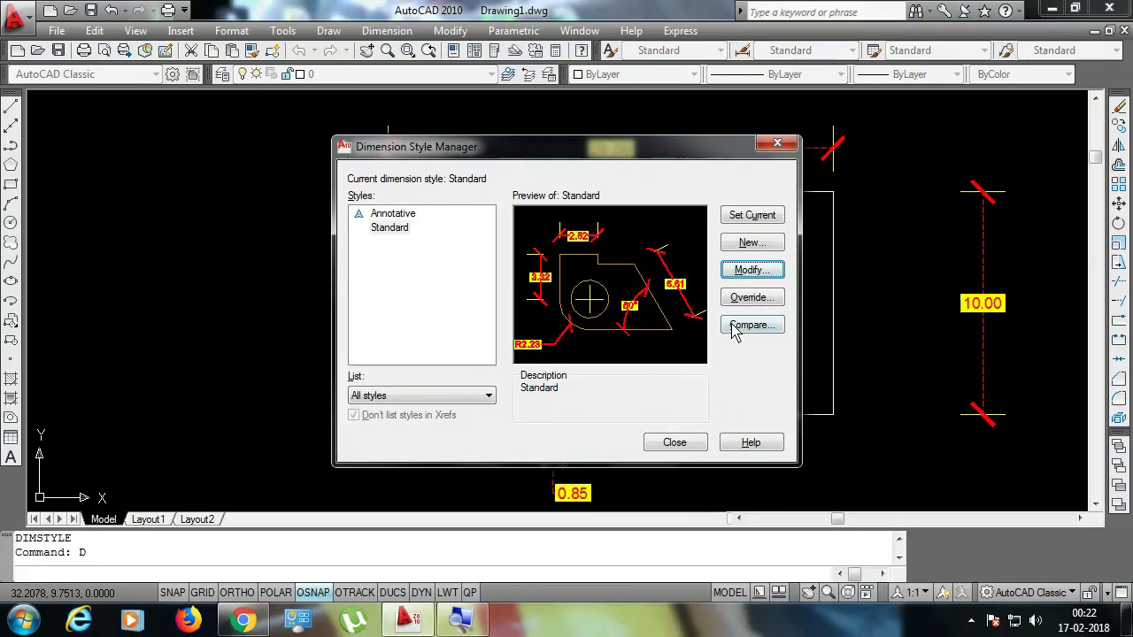
Set the Standard dimension style's linear unit format to Architectural and apply it as the current style
left_click(749, 271)
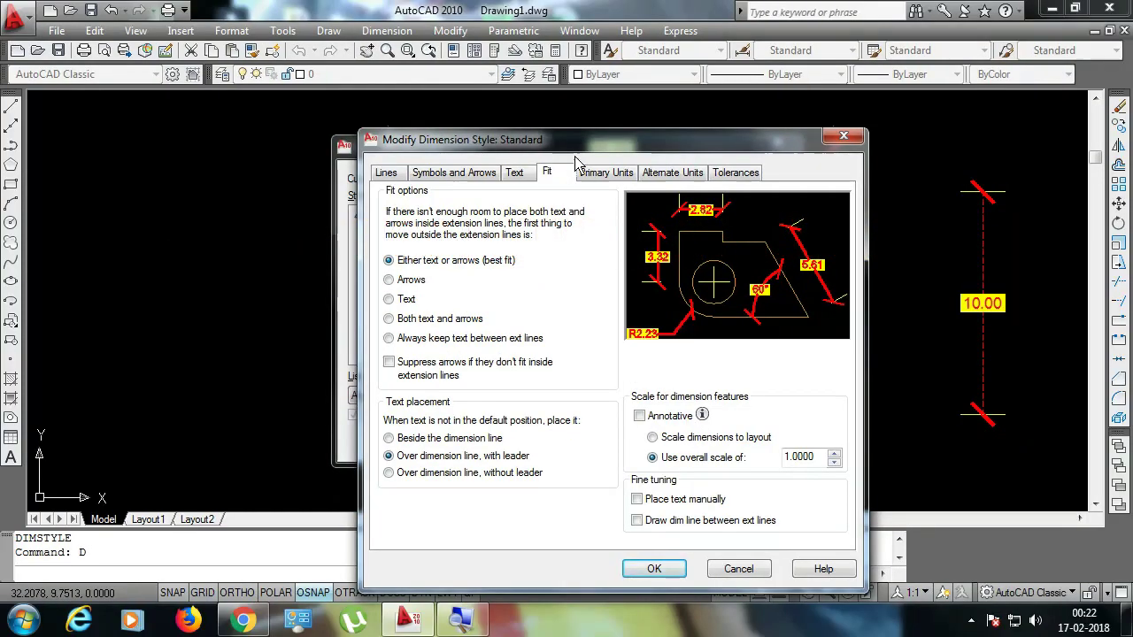
left_click(636, 196)
left_click(662, 173)
left_click(726, 173)
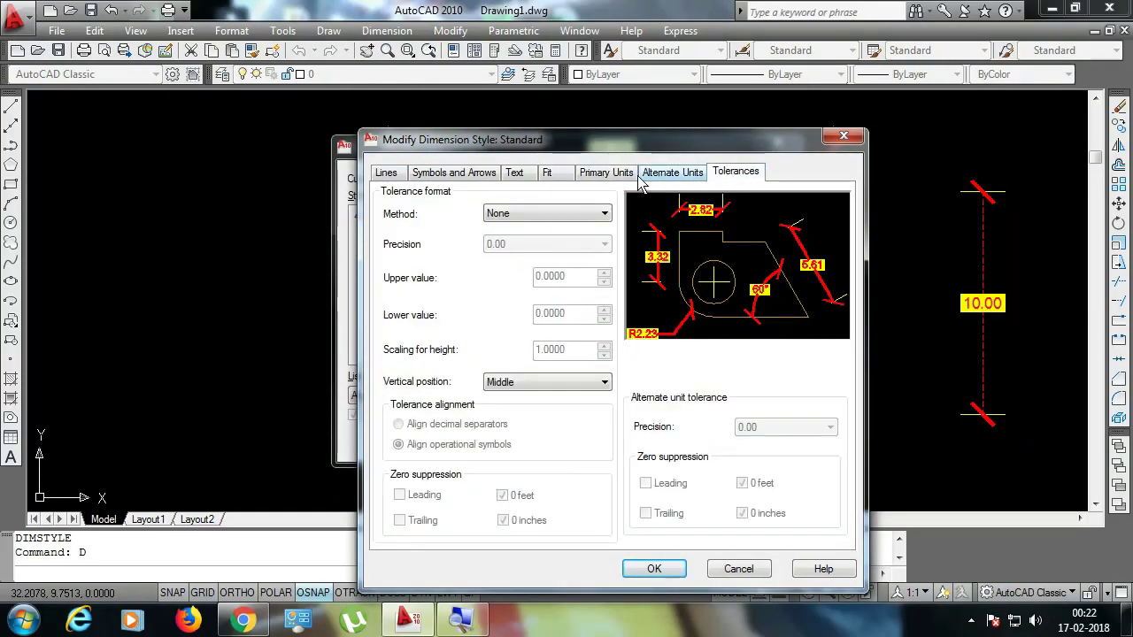
left_click(612, 182)
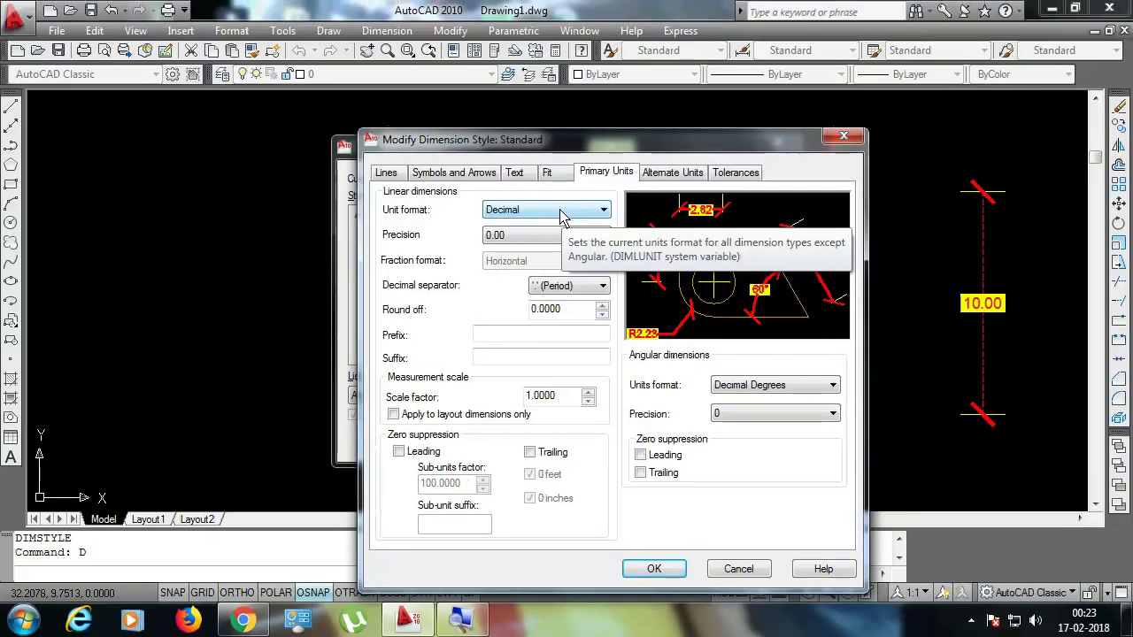
left_click(563, 219)
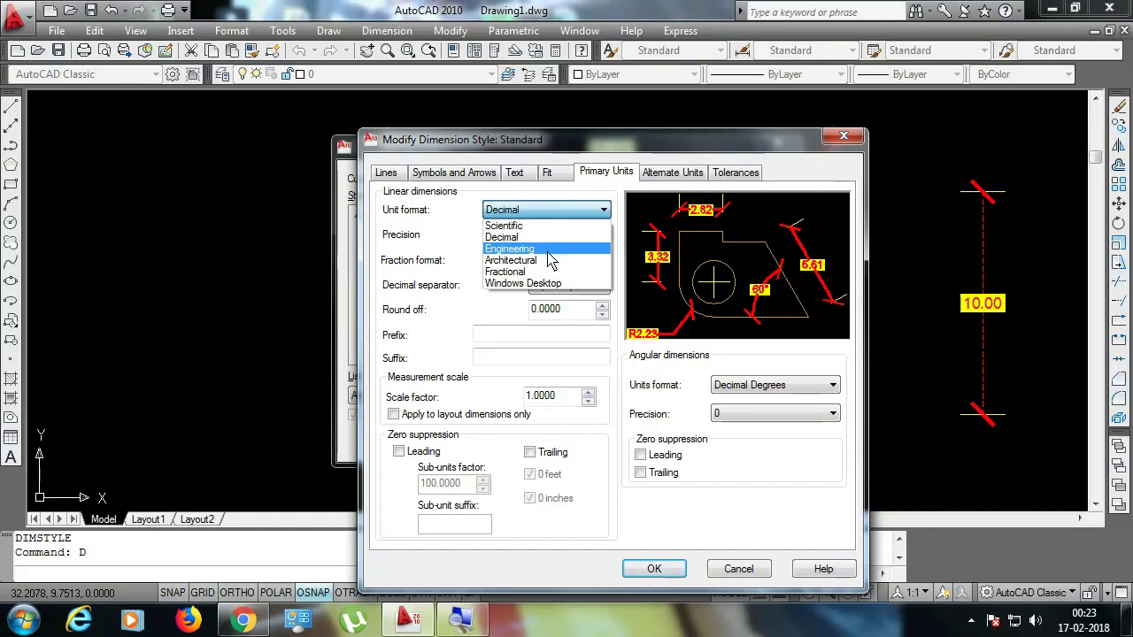
left_click(545, 261)
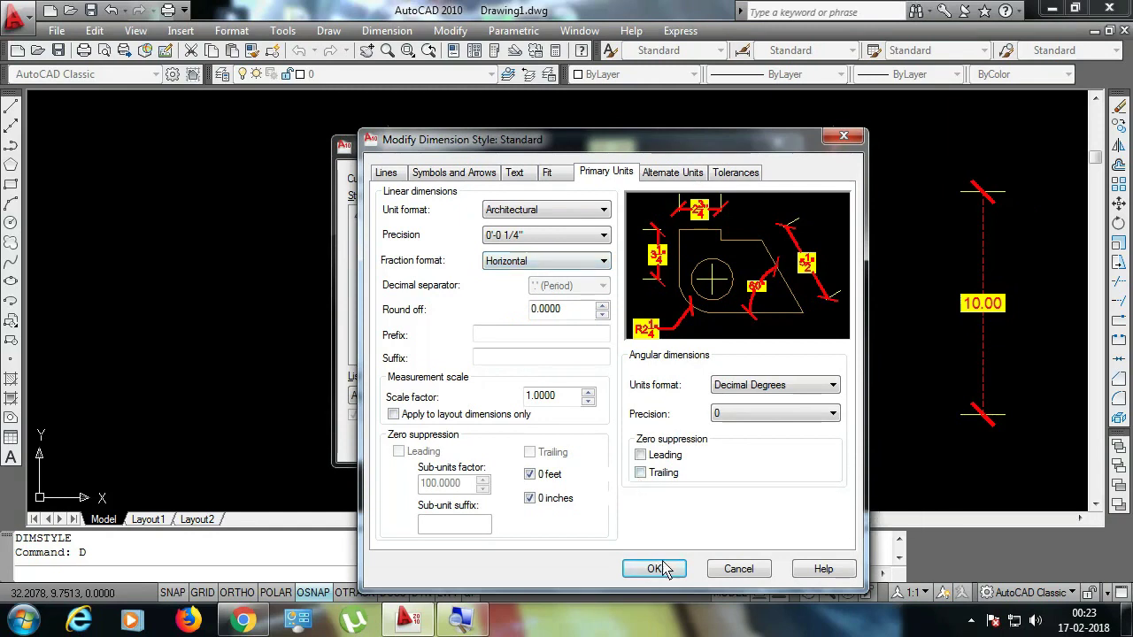
left_click_drag(563, 140, 596, 164)
left_click(687, 594)
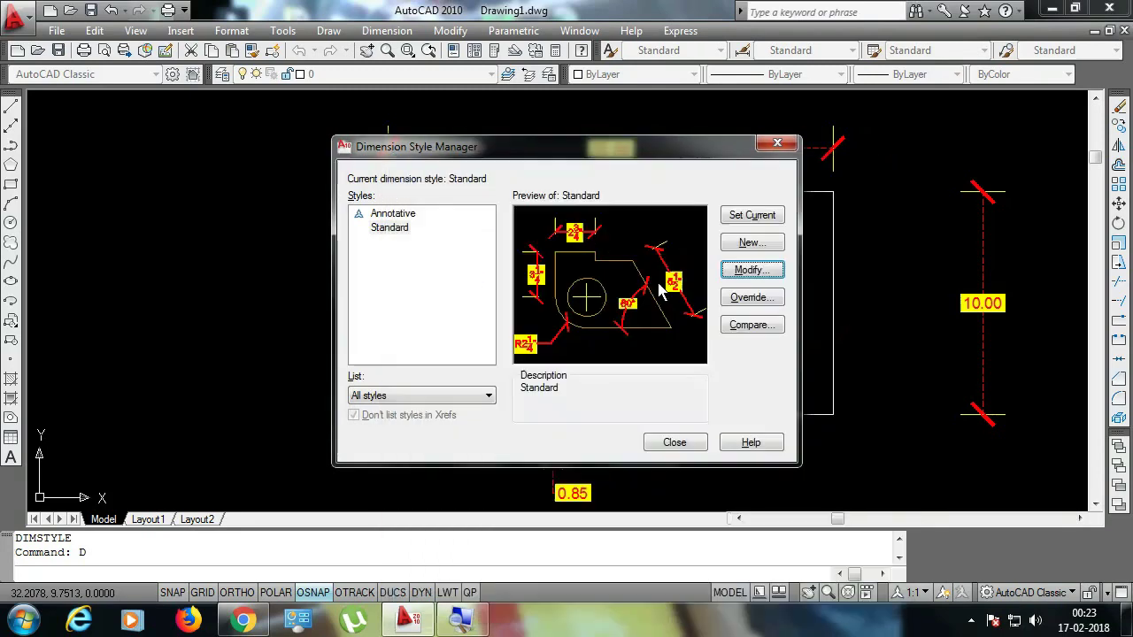
left_click_drag(660, 150, 376, 208)
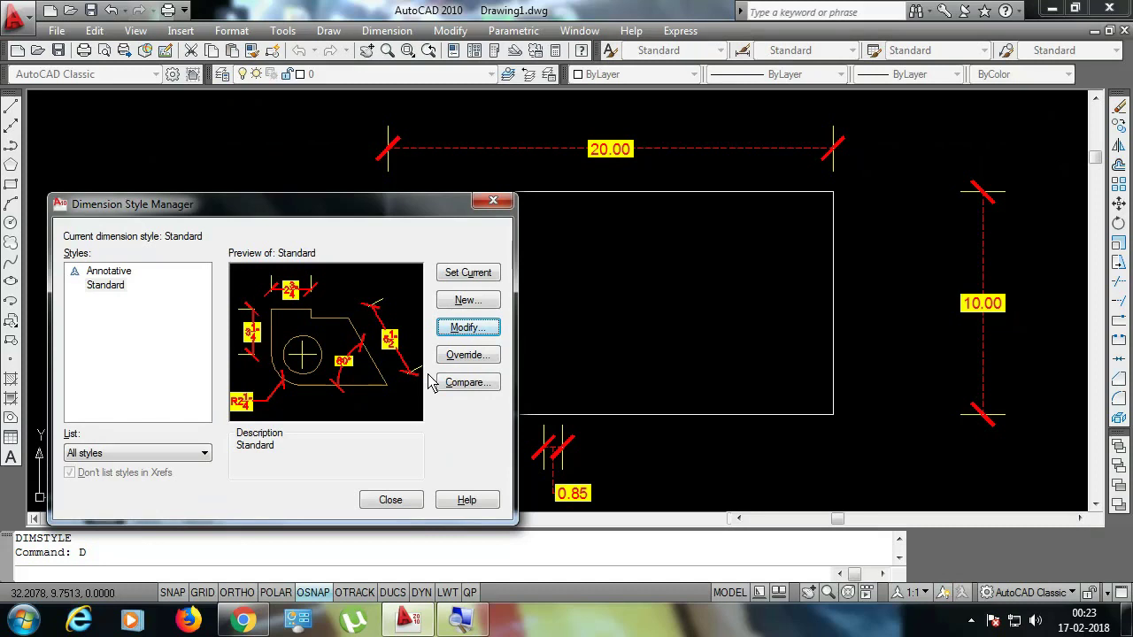
left_click(475, 276)
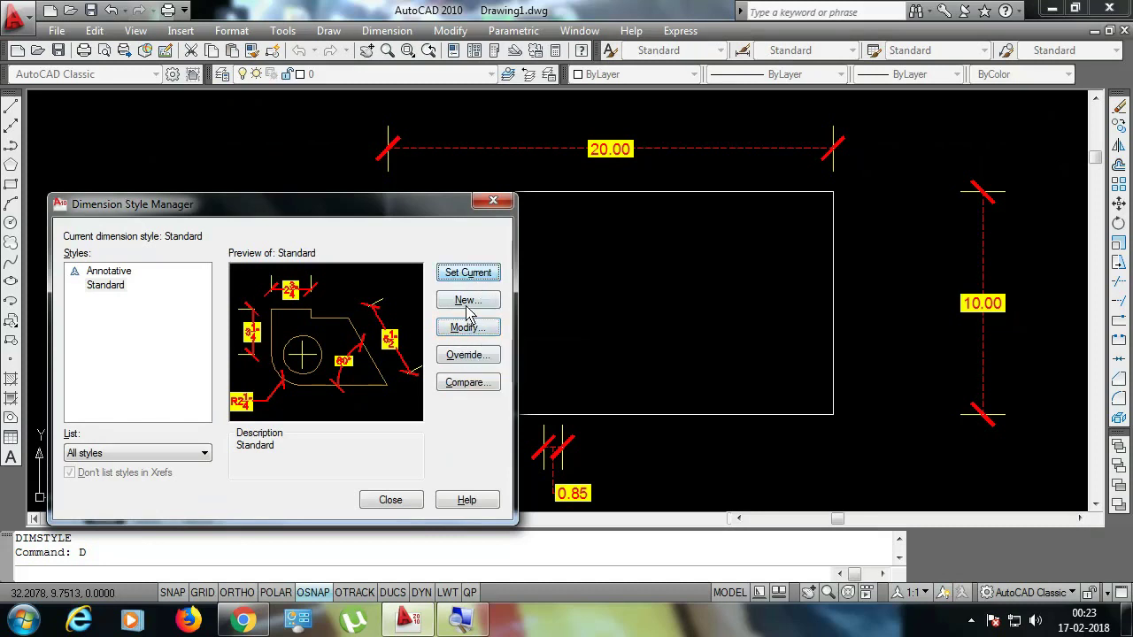
left_click(414, 509)
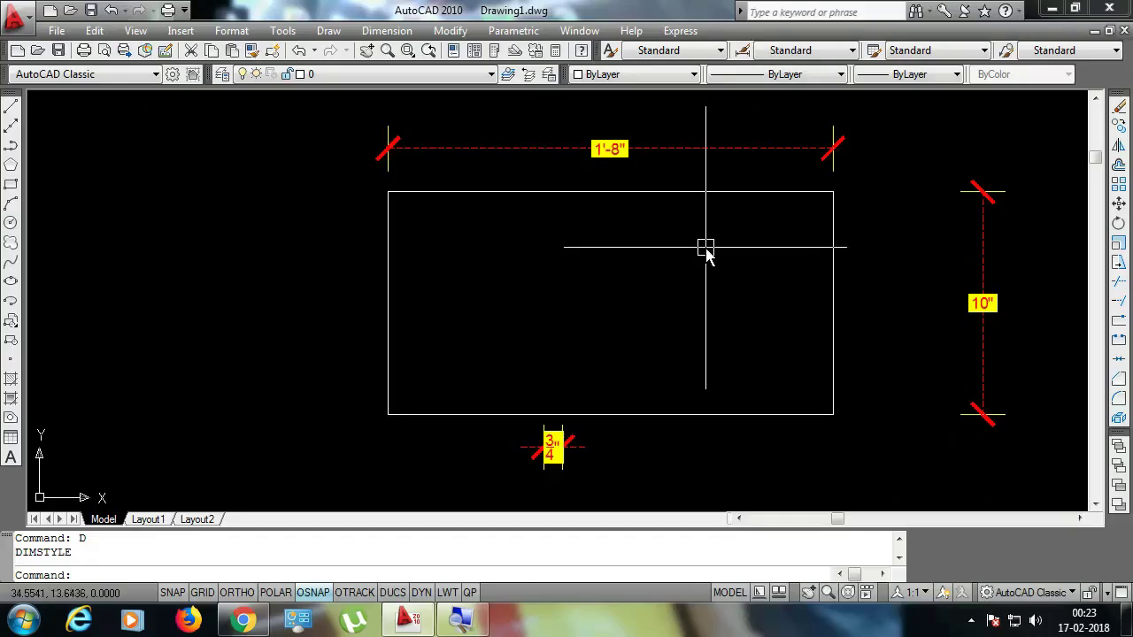
type("D")
key("Return")
left_click(751, 270)
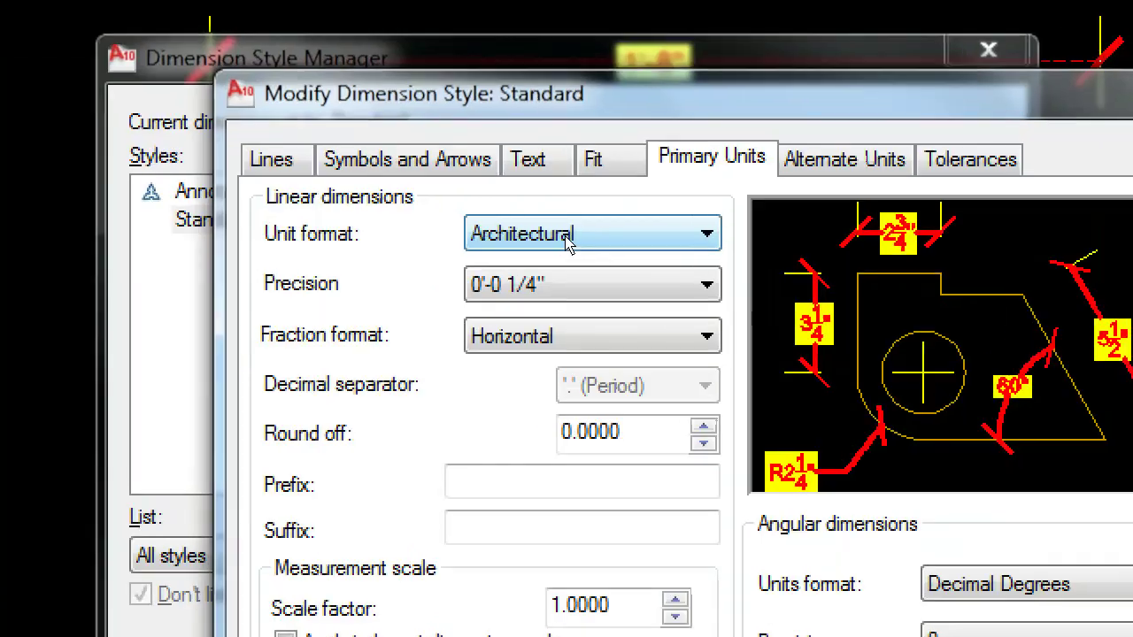
left_click(553, 241)
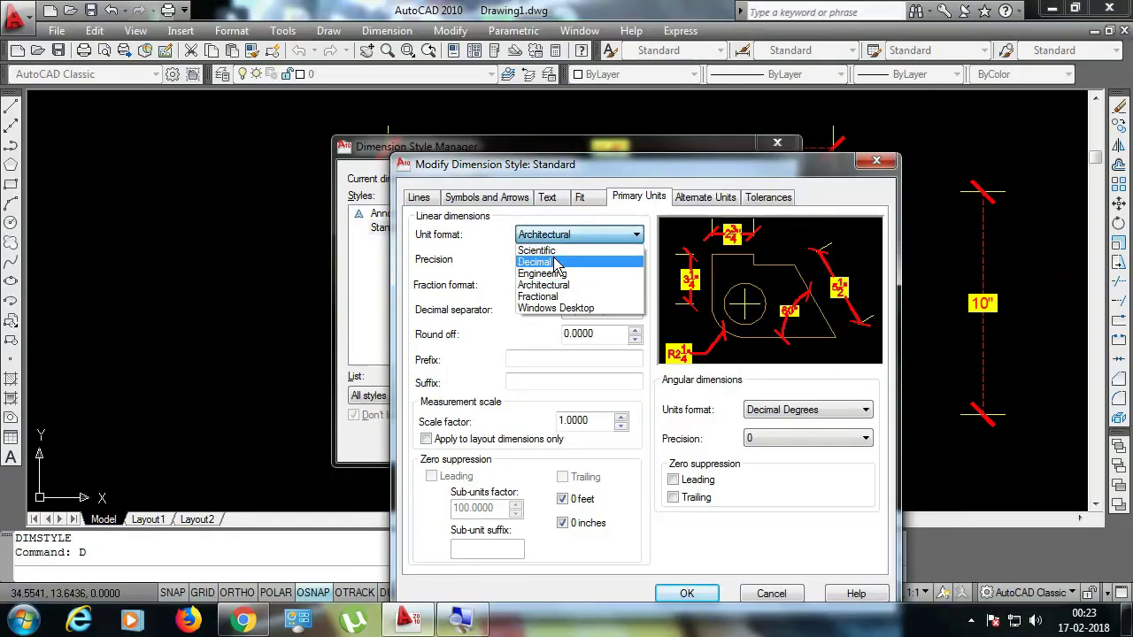
left_click(555, 262)
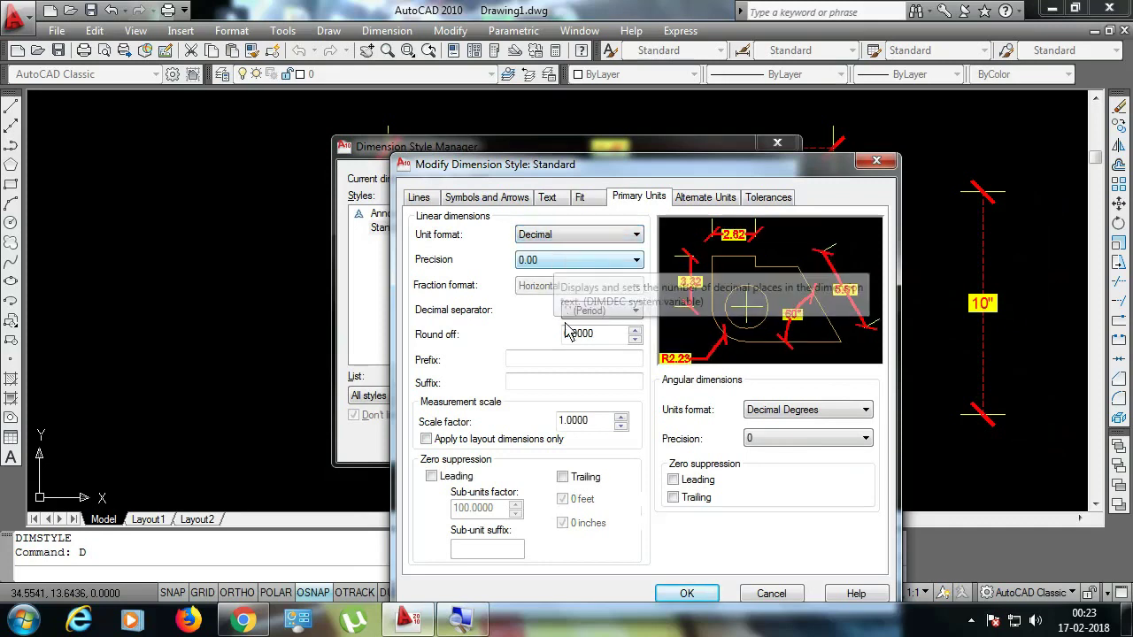
left_click(593, 314)
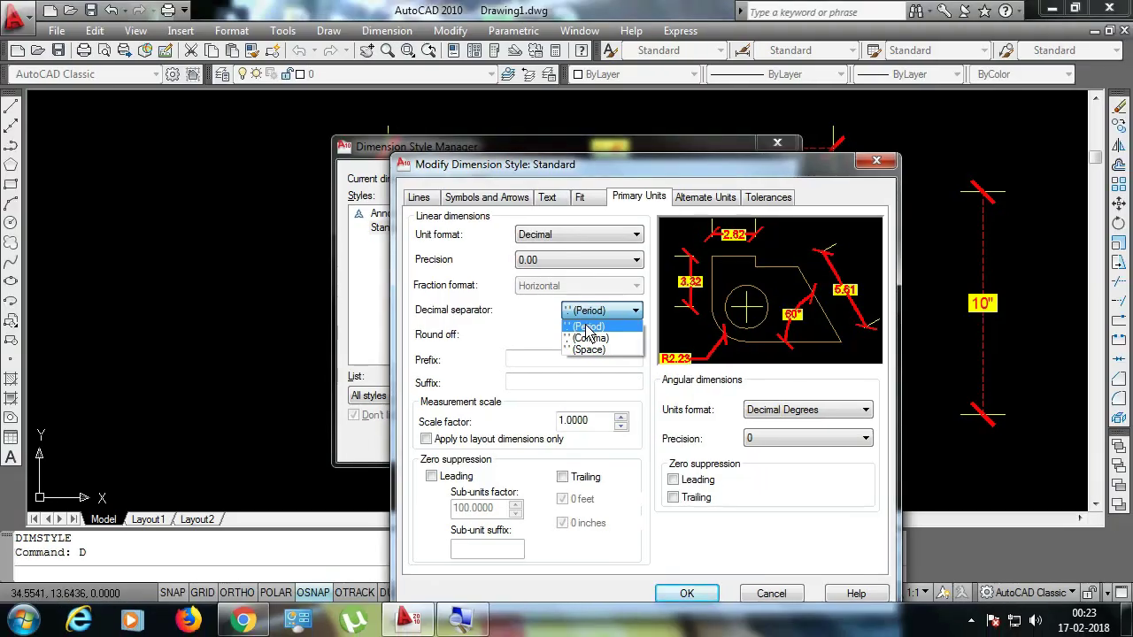
left_click(585, 331)
left_click_drag(598, 343, 561, 343)
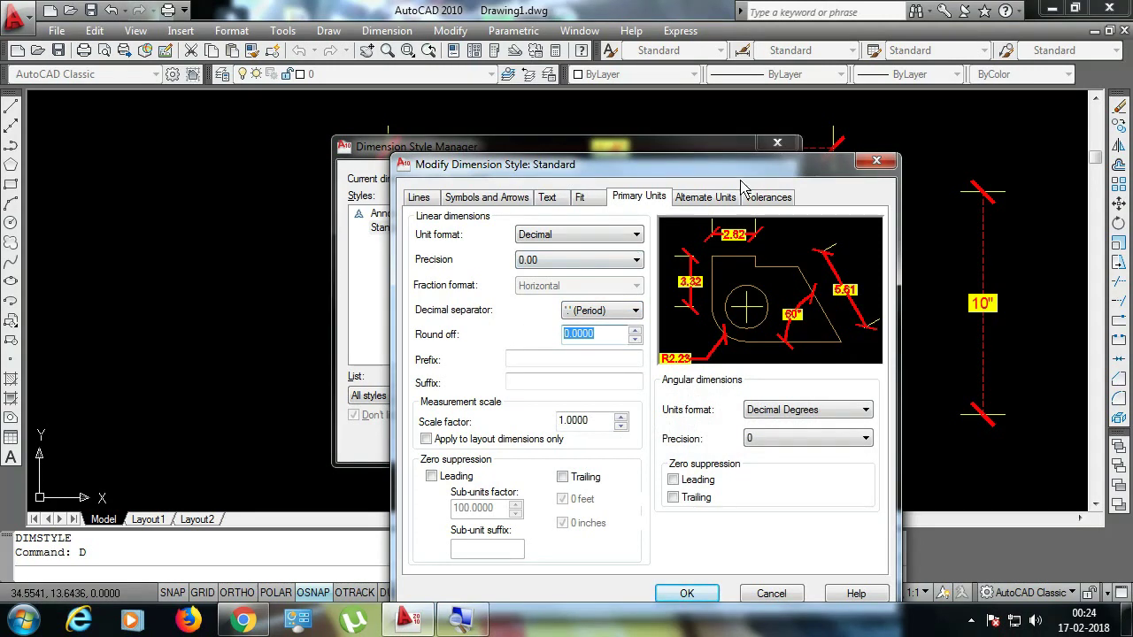
left_click(876, 161)
left_click(778, 143)
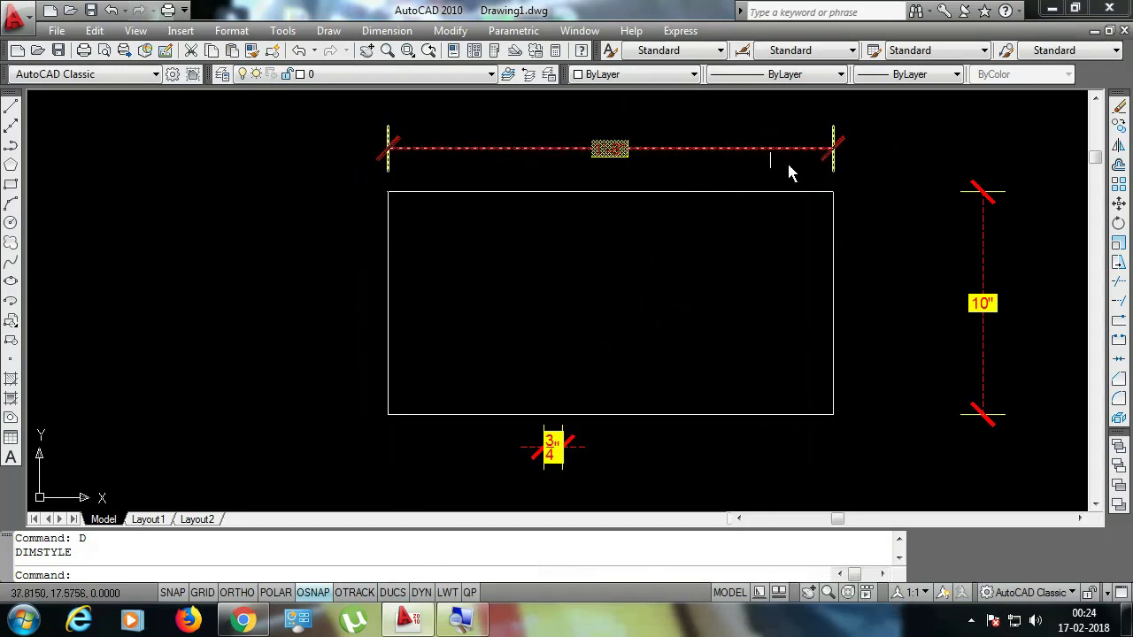
Set the Standard dimension style's linear unit format to Decimal and apply the change to the drawing
key("Return")
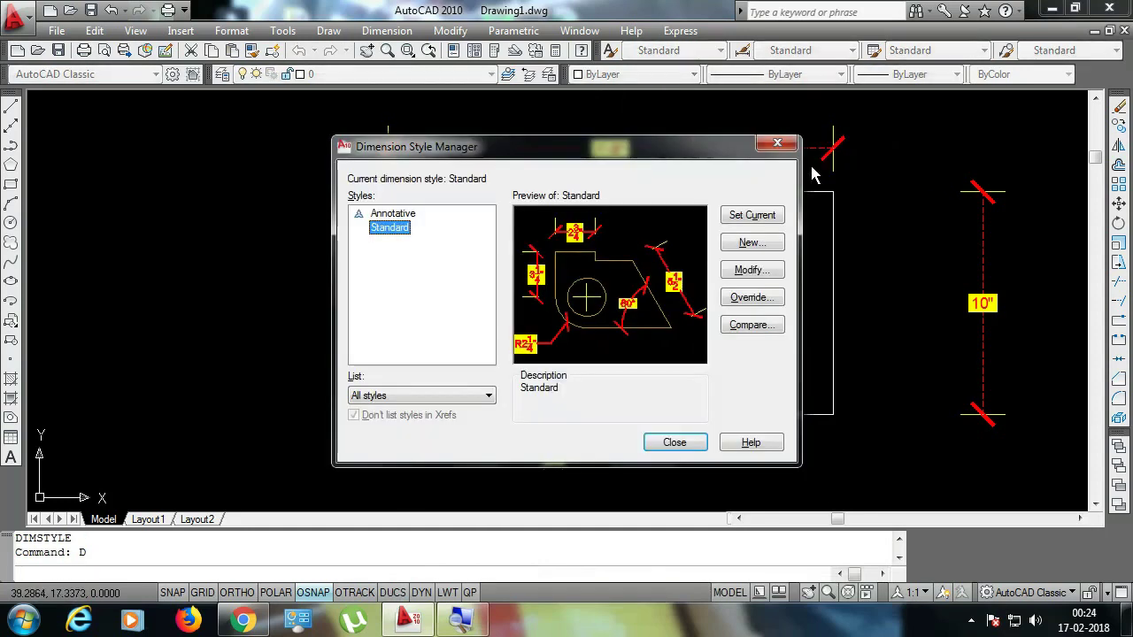
left_click(750, 270)
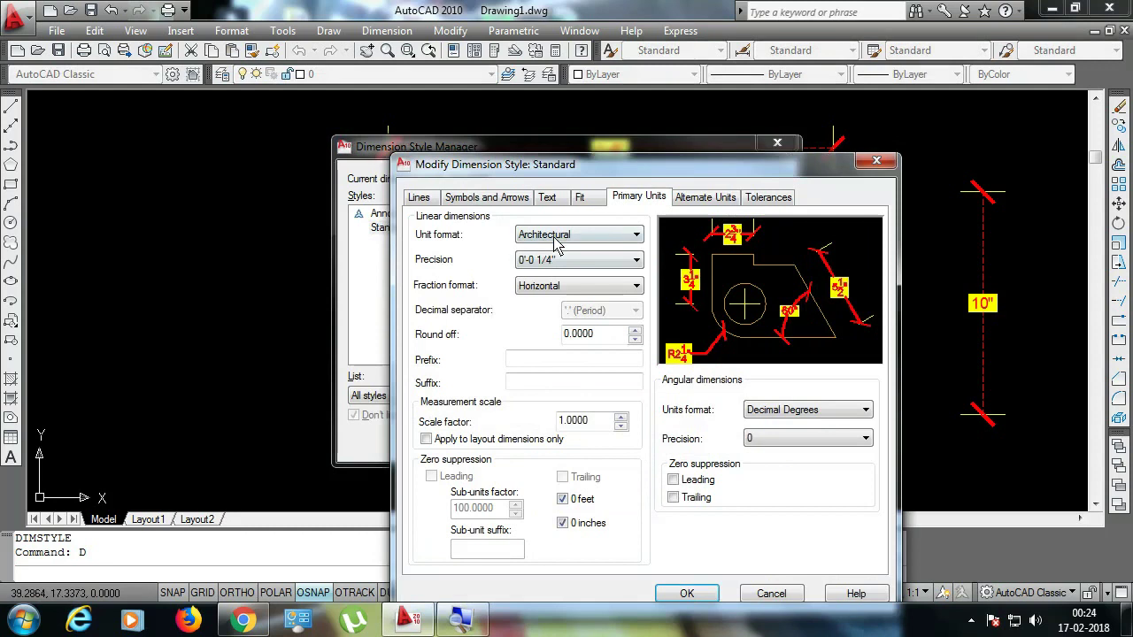
left_click(554, 235)
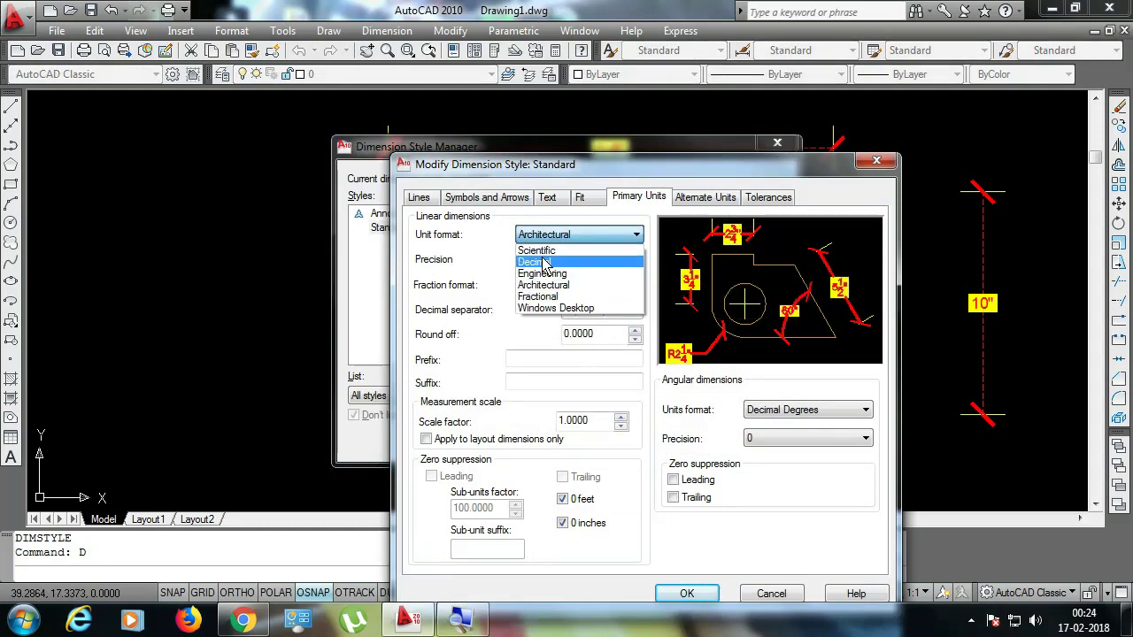
left_click(542, 259)
left_click(687, 593)
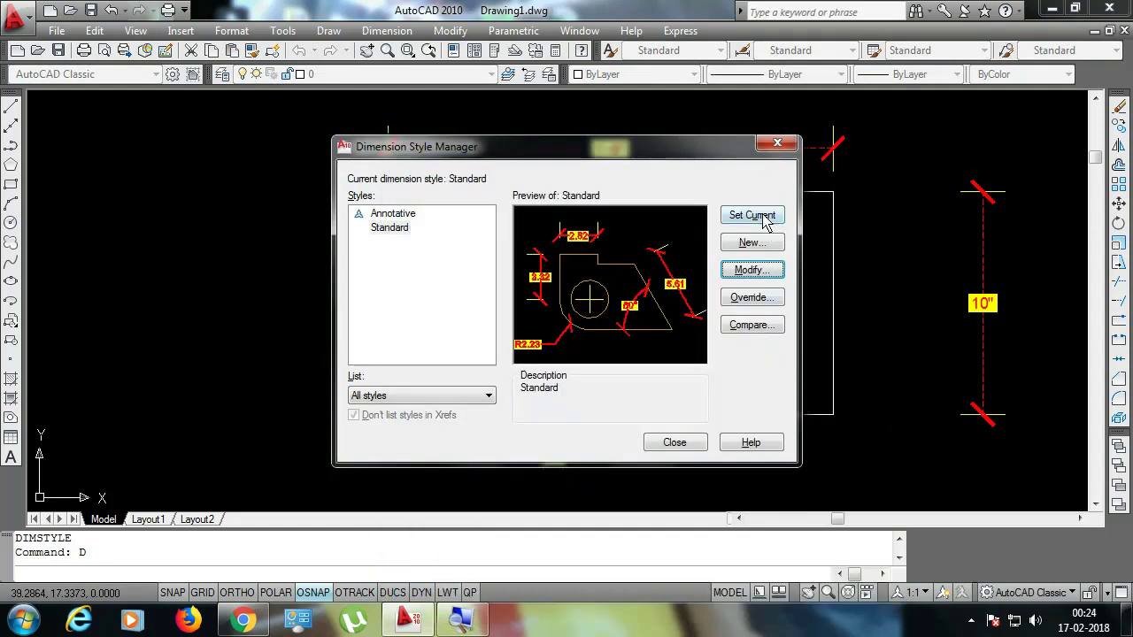
left_click(678, 443)
Stretch the right extension origin of the dimension above the rectangle slightly past the corner, to about 20.37
scroll(846, 155, "up", 2)
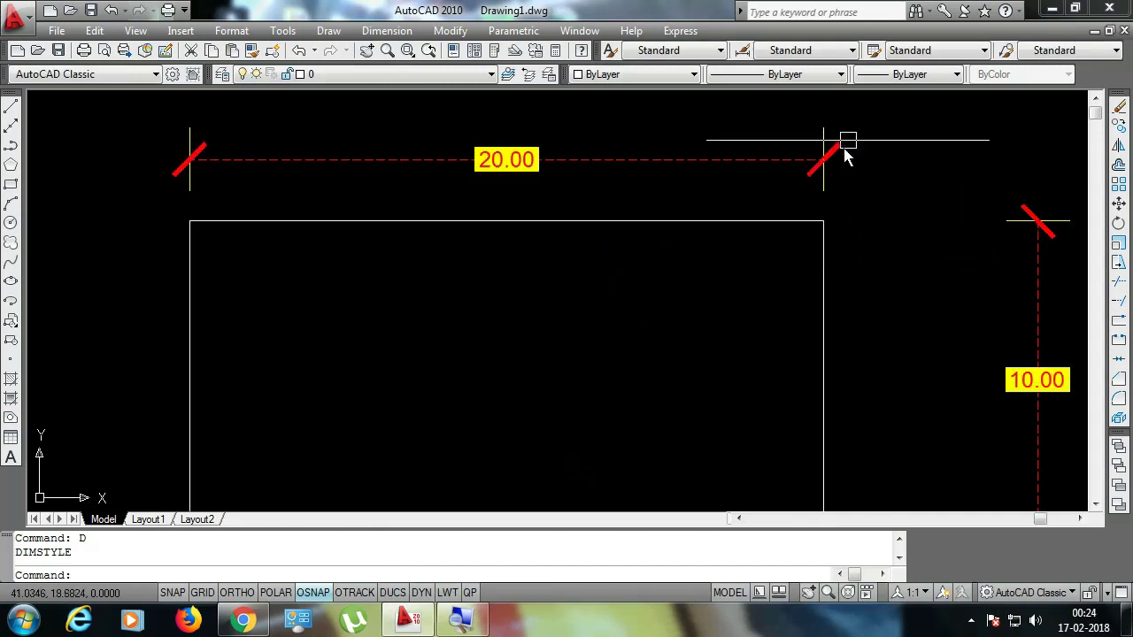
left_click(828, 161)
left_click(824, 221)
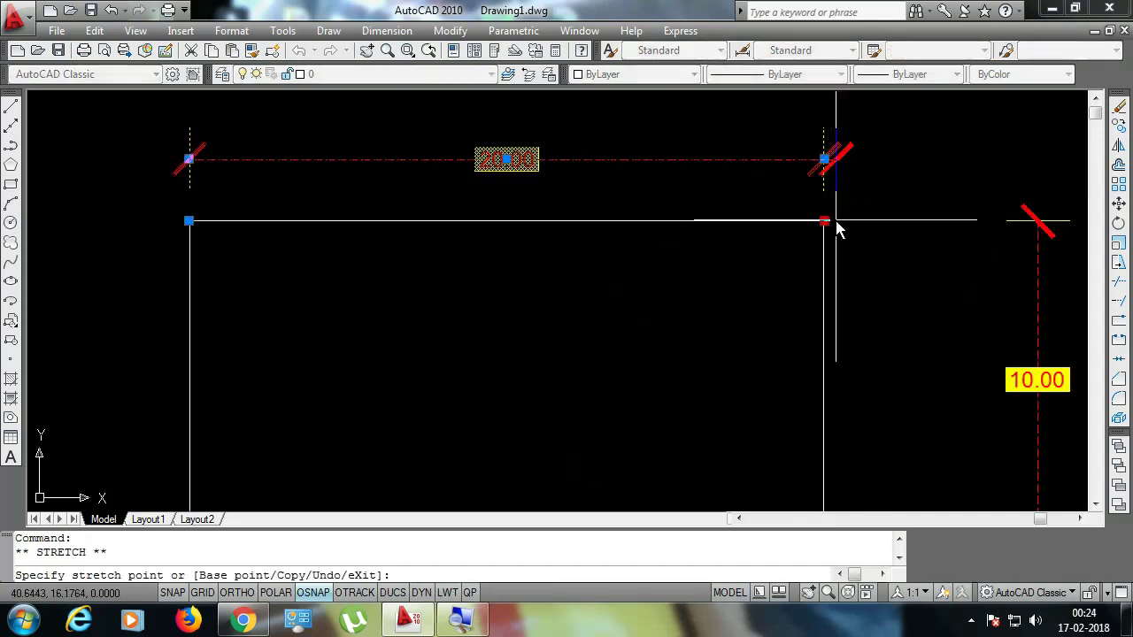
left_click(838, 229)
key("Escape")
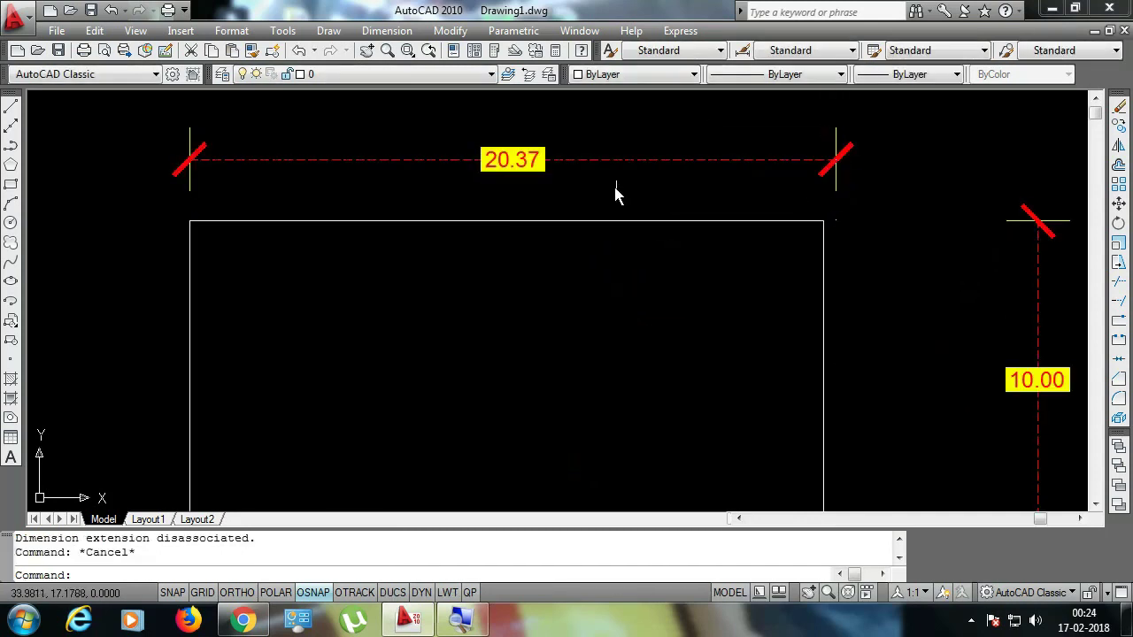
Set the round-off value for linear dimensions in the Standard dimension style to 1 and apply it
type("D")
key("Return")
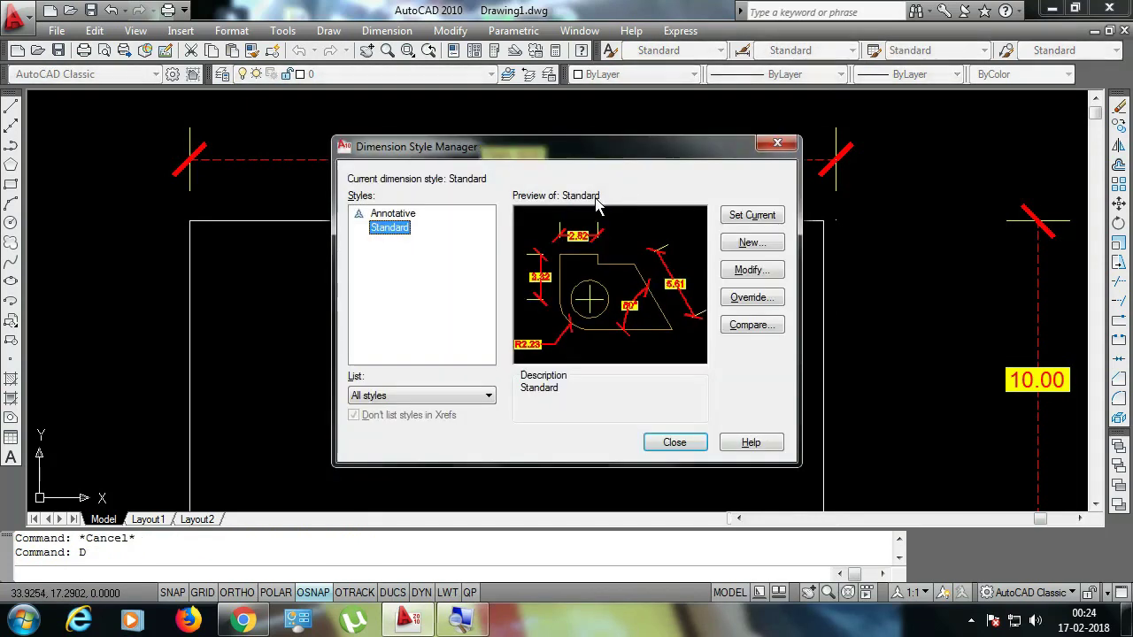
left_click(746, 273)
left_click_drag(600, 339, 534, 345)
type("1")
left_click(687, 594)
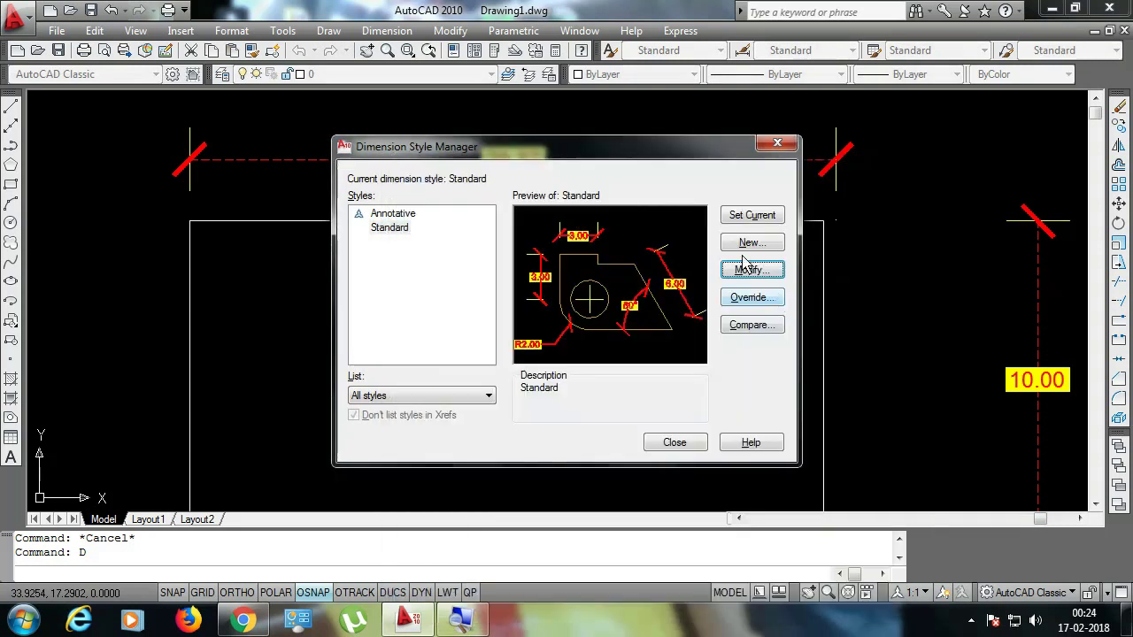
left_click(699, 443)
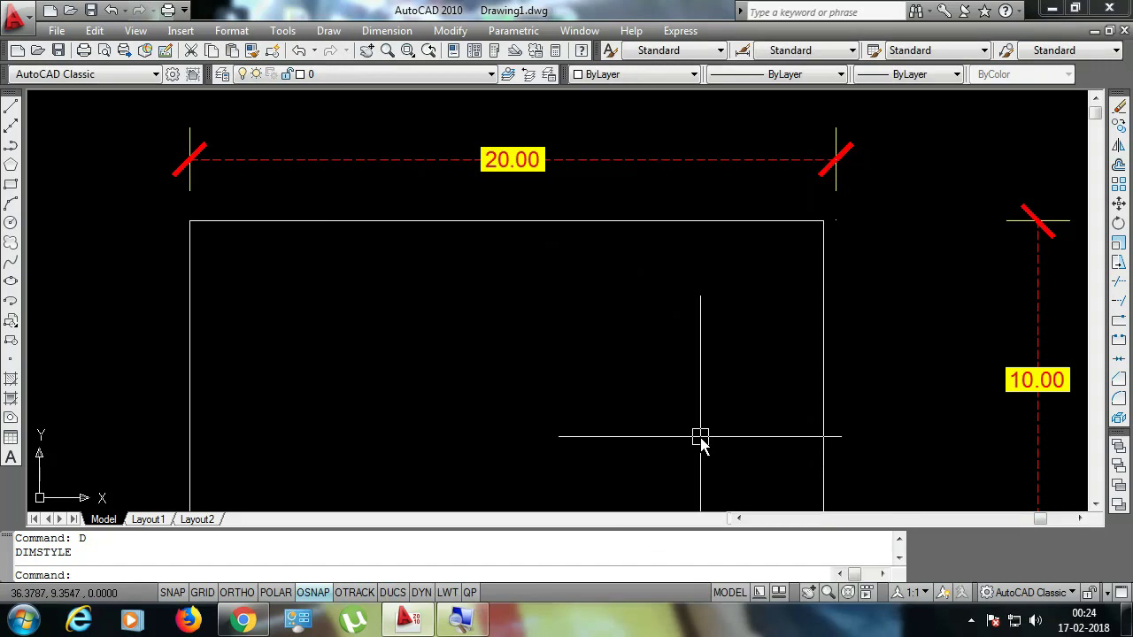
Set the Standard dimension style's linear round-off to 0 and make the style current
type("D")
key("Return")
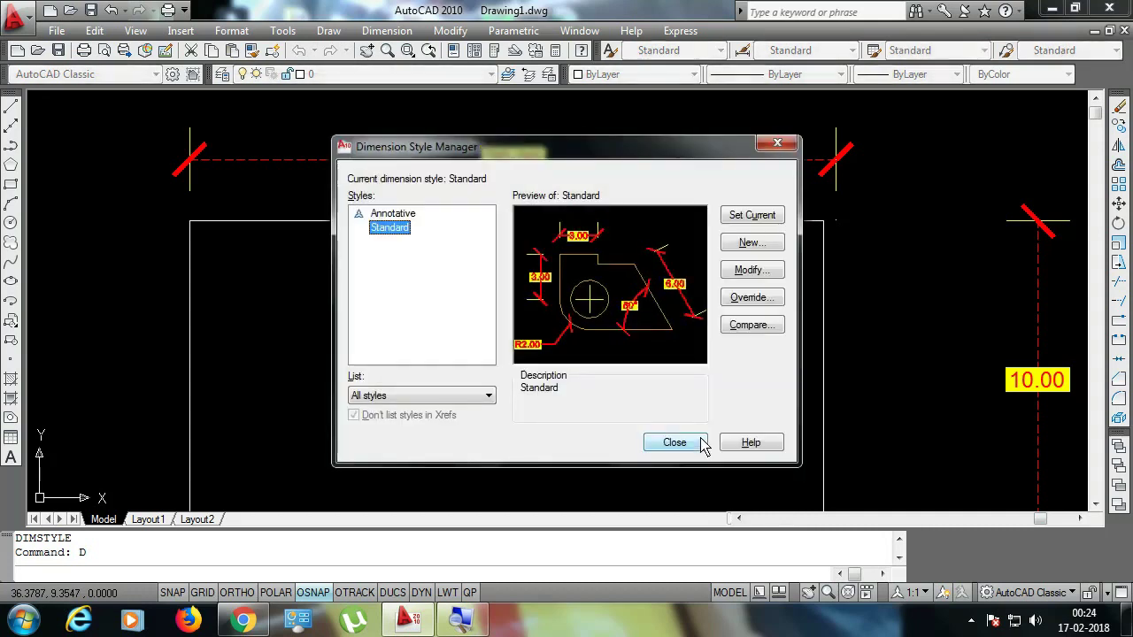
left_click(754, 270)
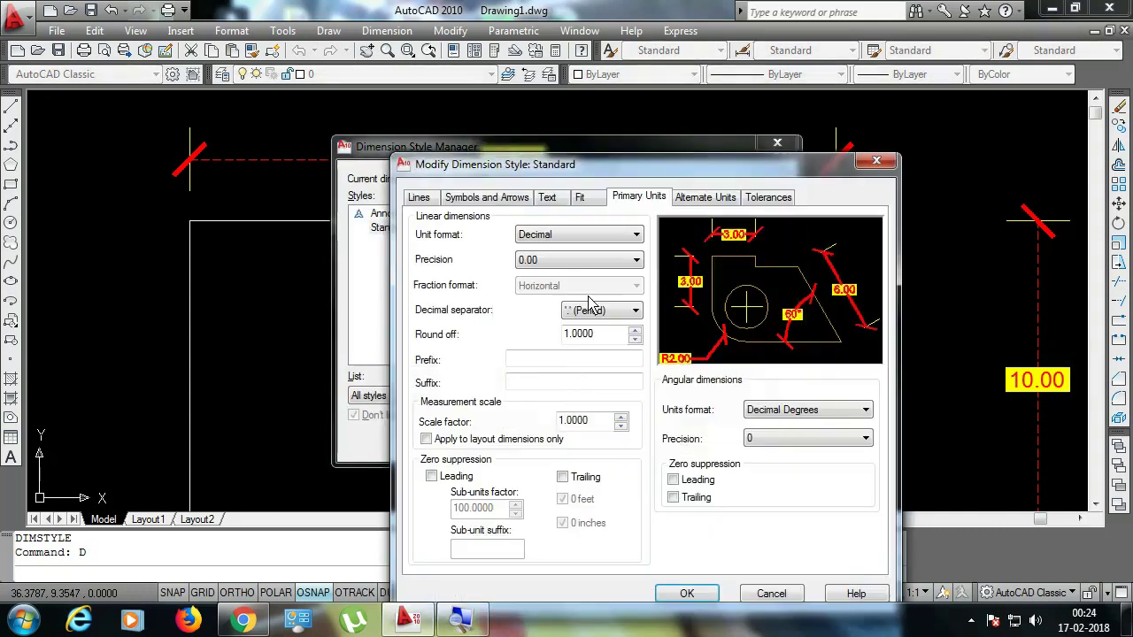
left_click_drag(610, 339, 558, 339)
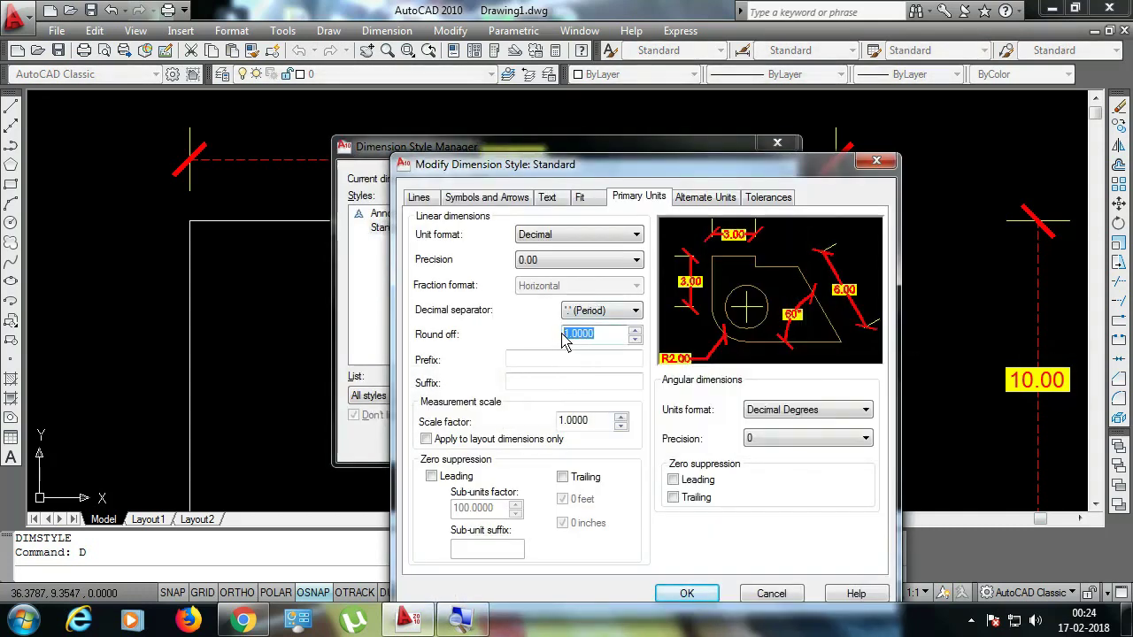
type("0")
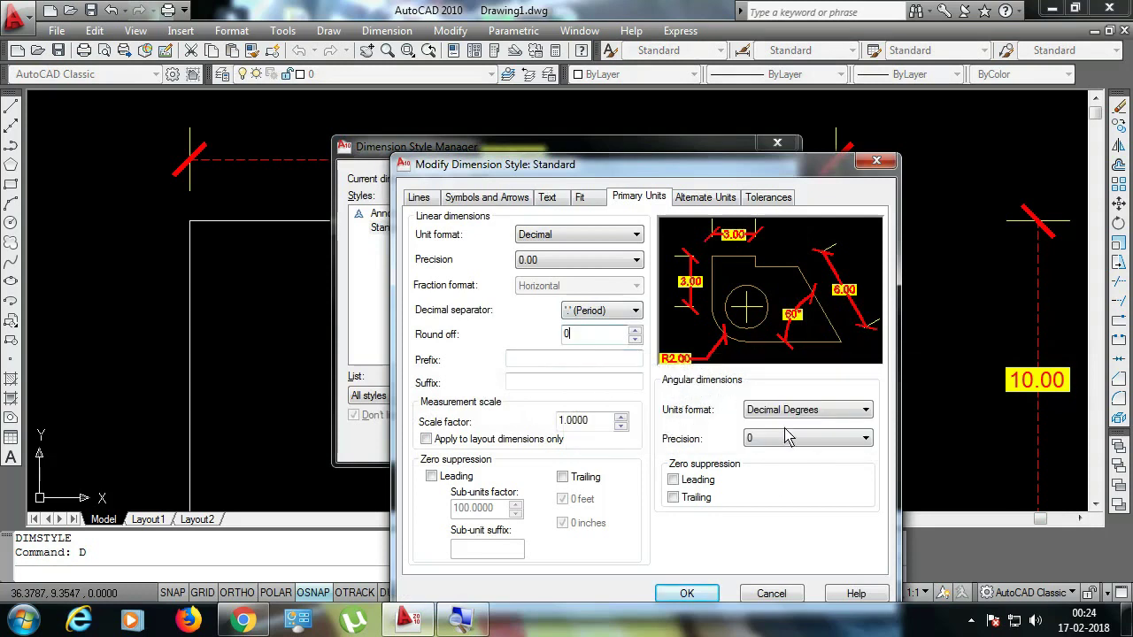
left_click(695, 593)
left_click(761, 217)
left_click(699, 447)
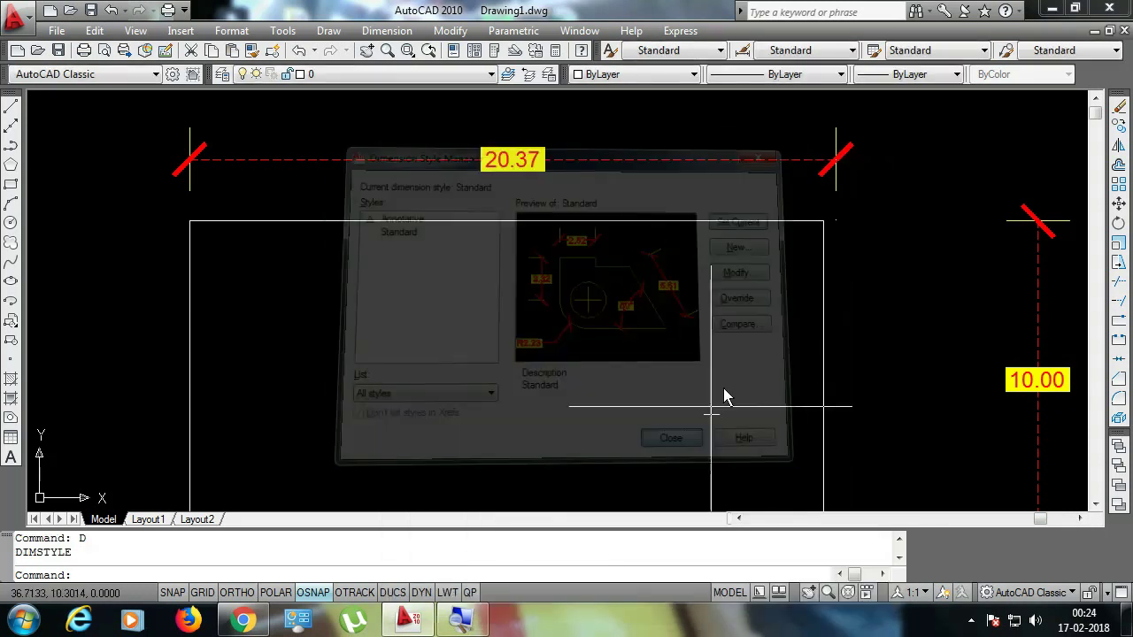
Stretch the right end of the dimension above the rectangle further outward, to about 20.92
left_click(833, 170)
left_click(835, 220)
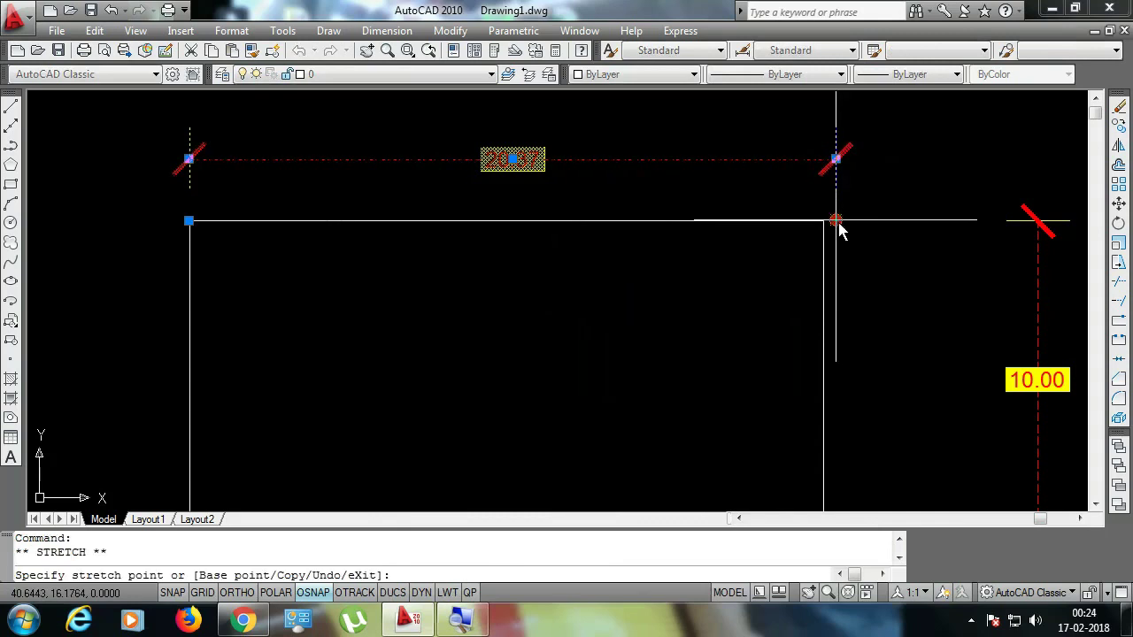
left_click(846, 228)
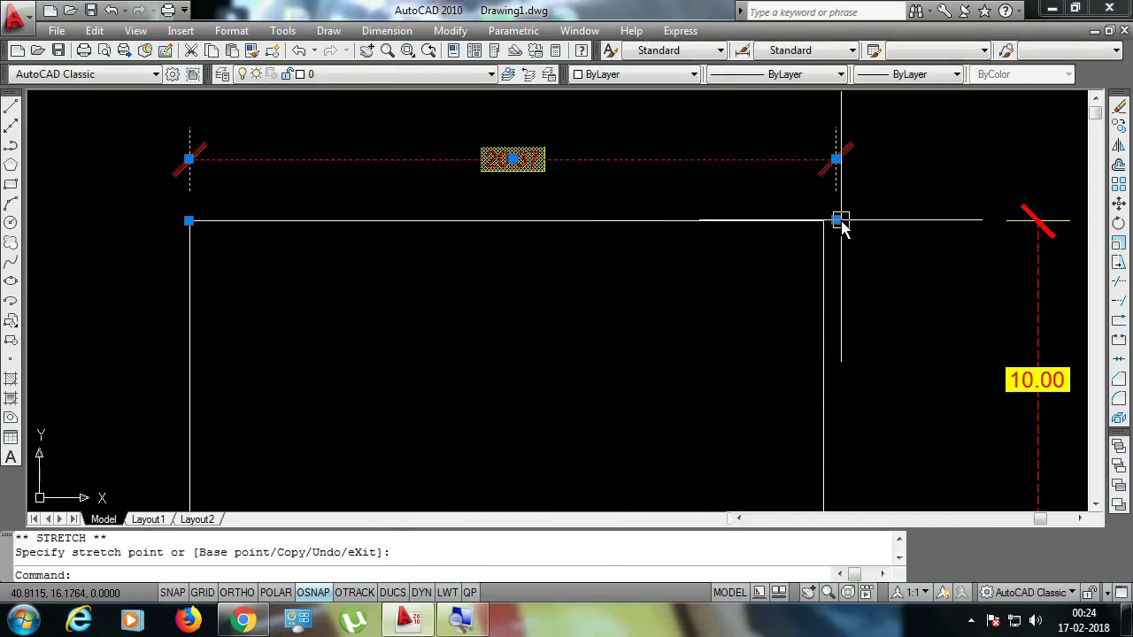
scroll(838, 227, "up", 2)
left_click(836, 221)
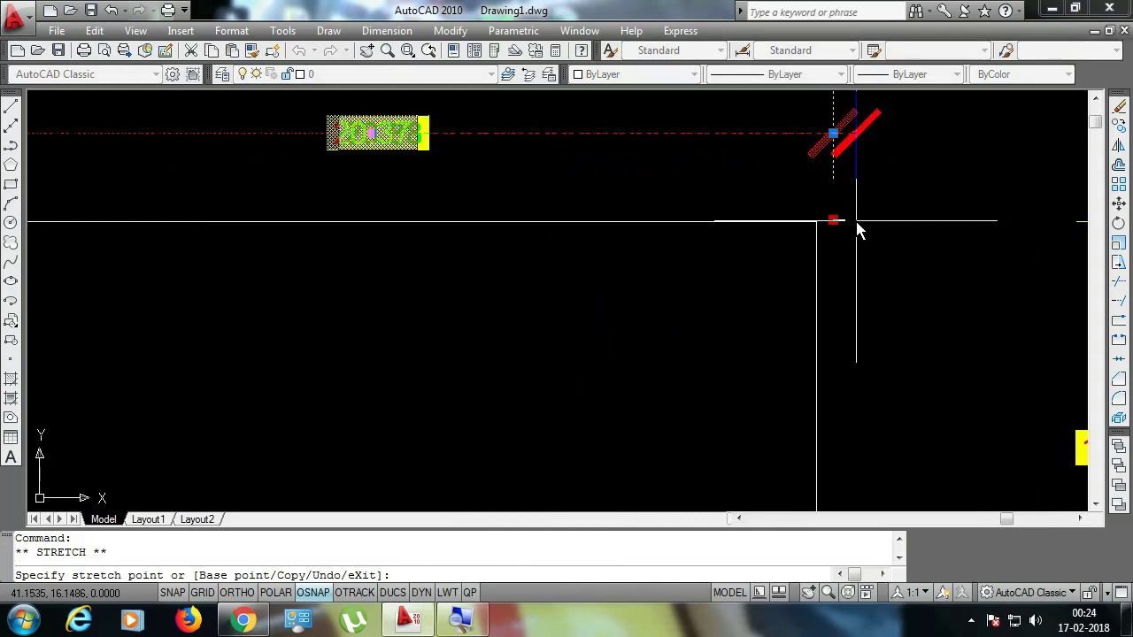
key("Escape")
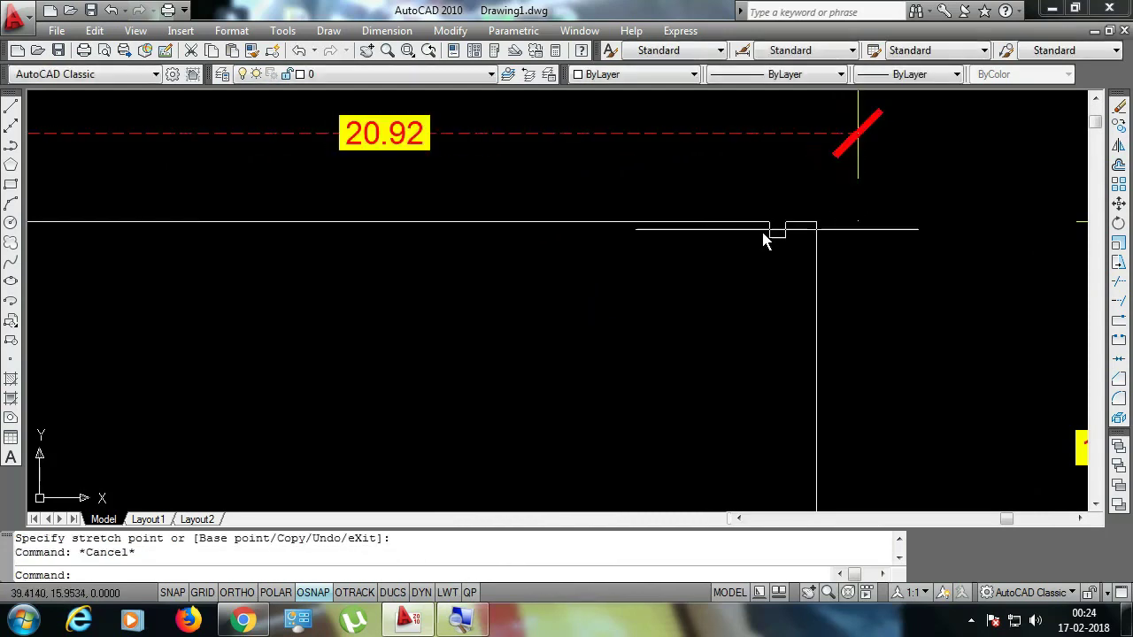
Set the Standard dimension style's linear round-off to 1 and make the style current
scroll(766, 242, "down", 2)
type("D")
key("Return")
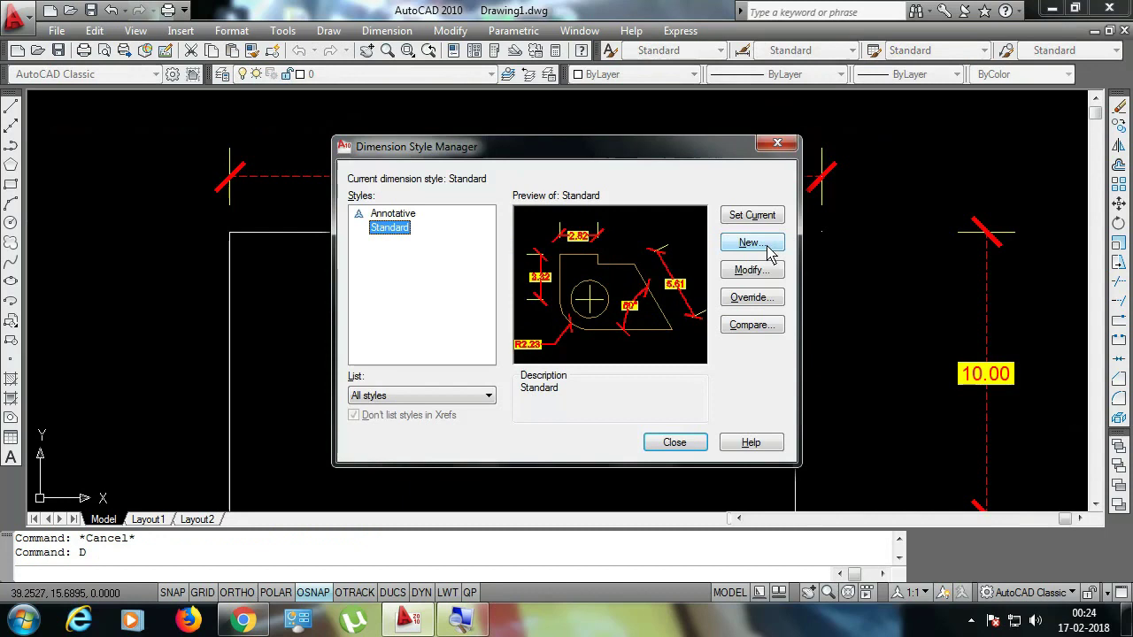
left_click(749, 263)
double_click(605, 332)
type("1")
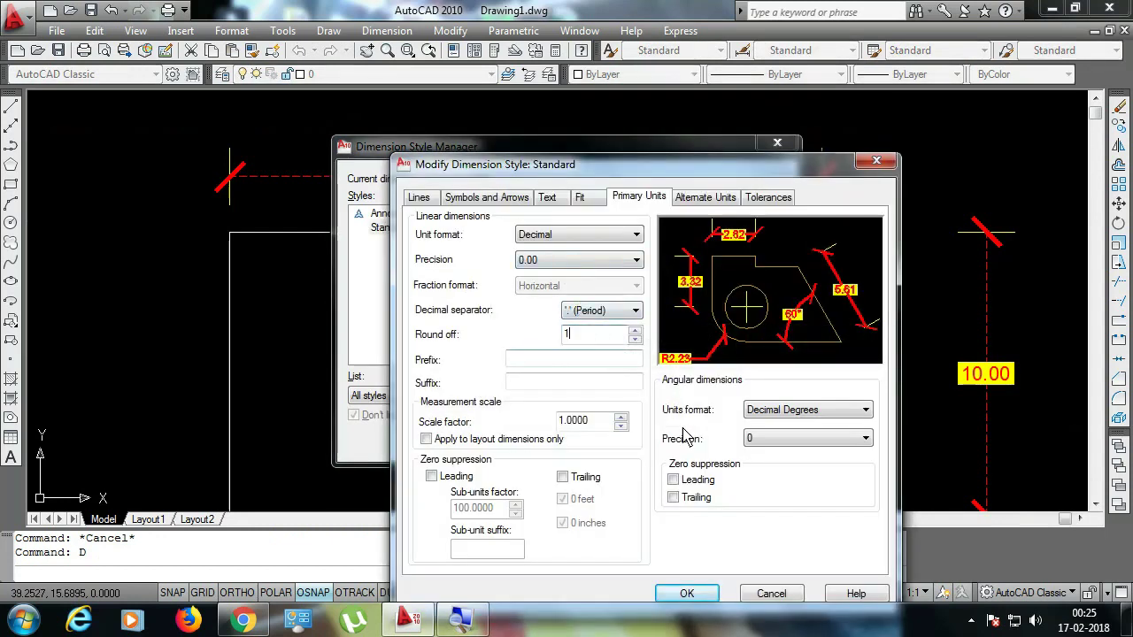
left_click(687, 593)
left_click(759, 214)
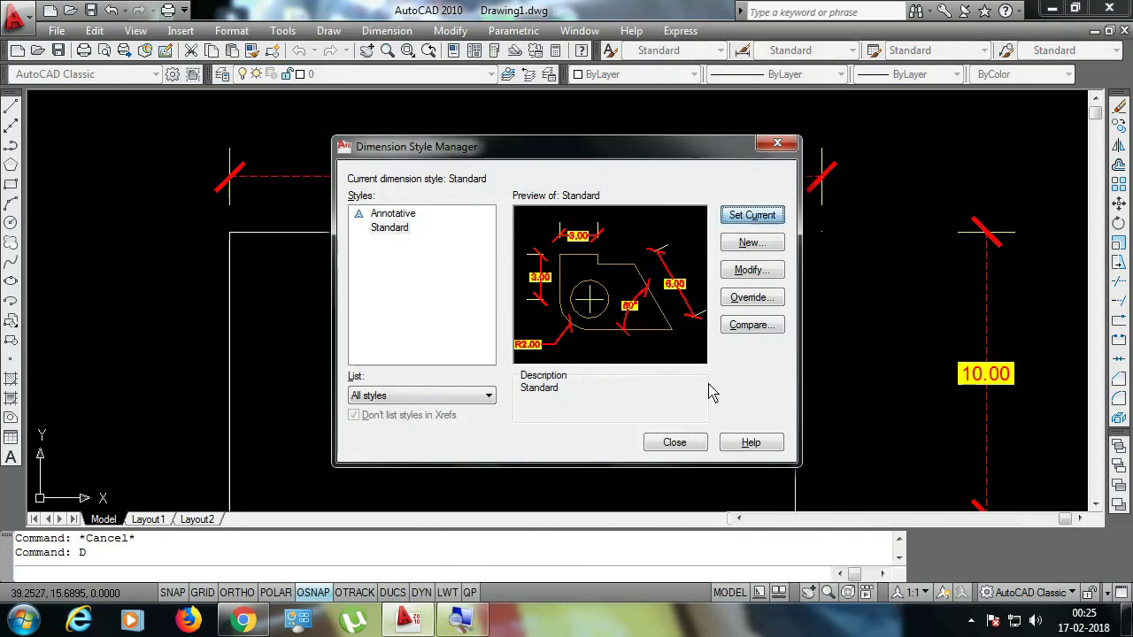
left_click(691, 448)
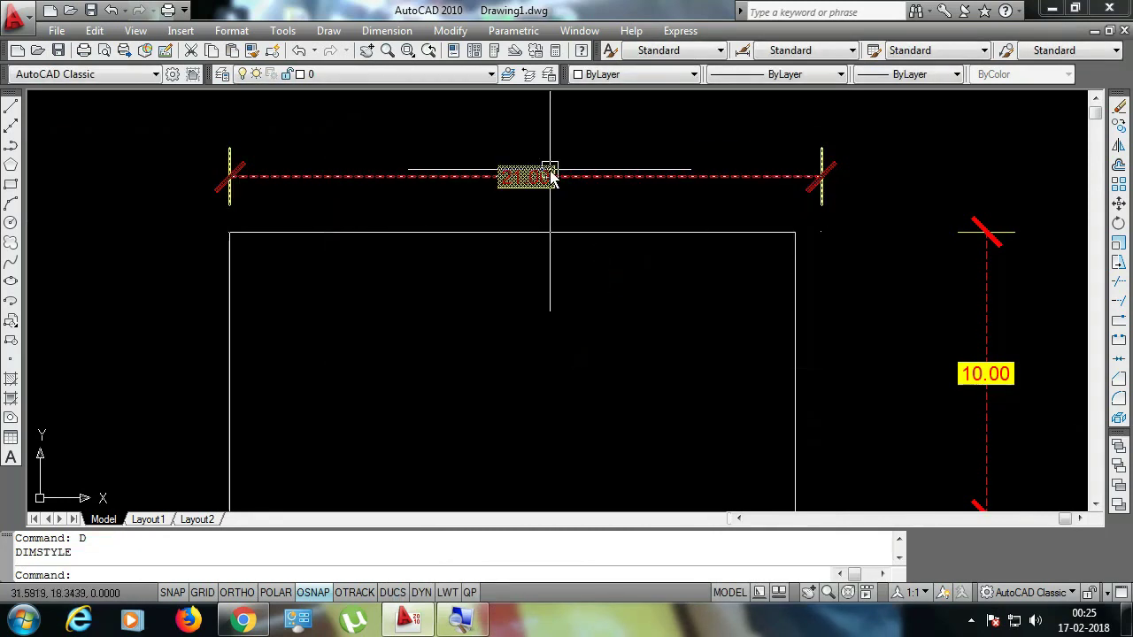
Reset the Standard dimension style's linear round-off to 0, add the prefix INCHES and apply both changes
type("d")
key("Return")
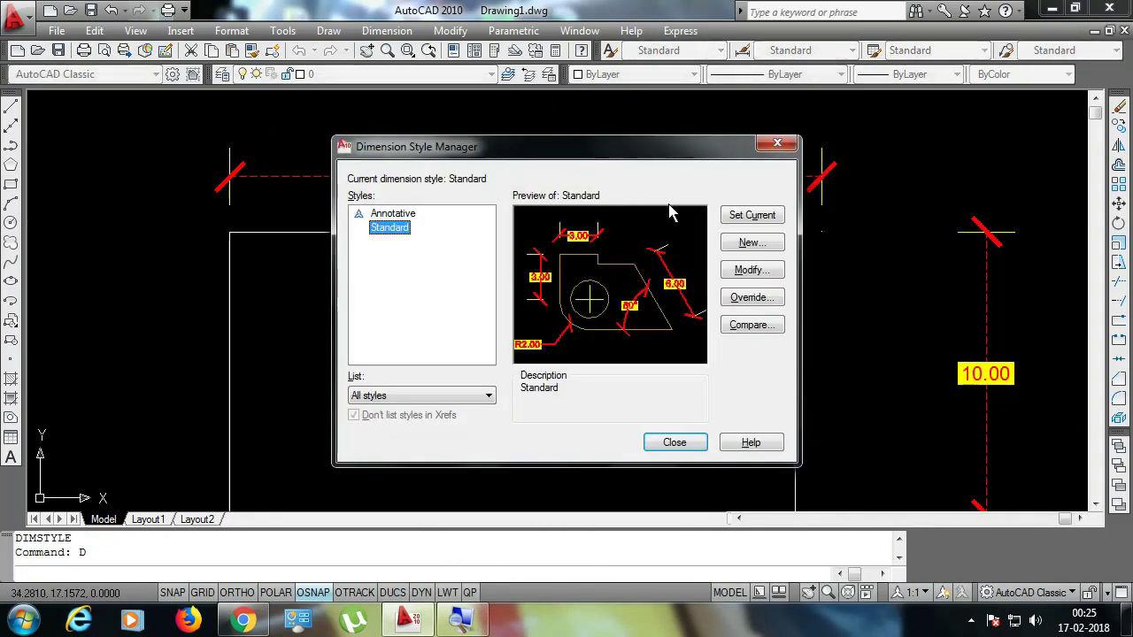
left_click(749, 270)
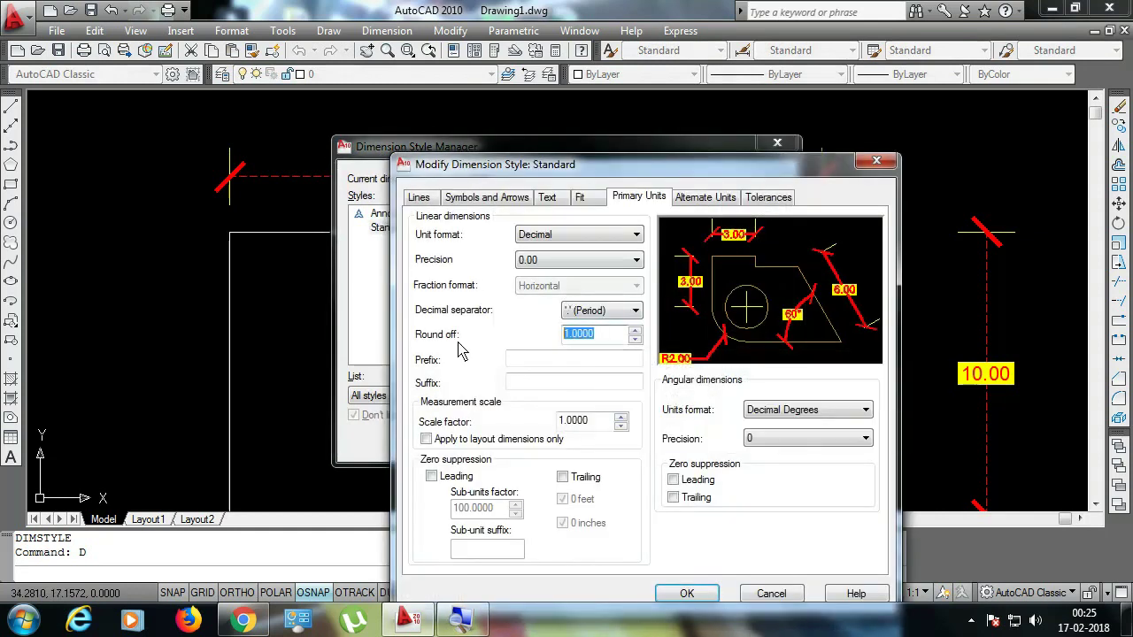
type("0")
left_click(529, 361)
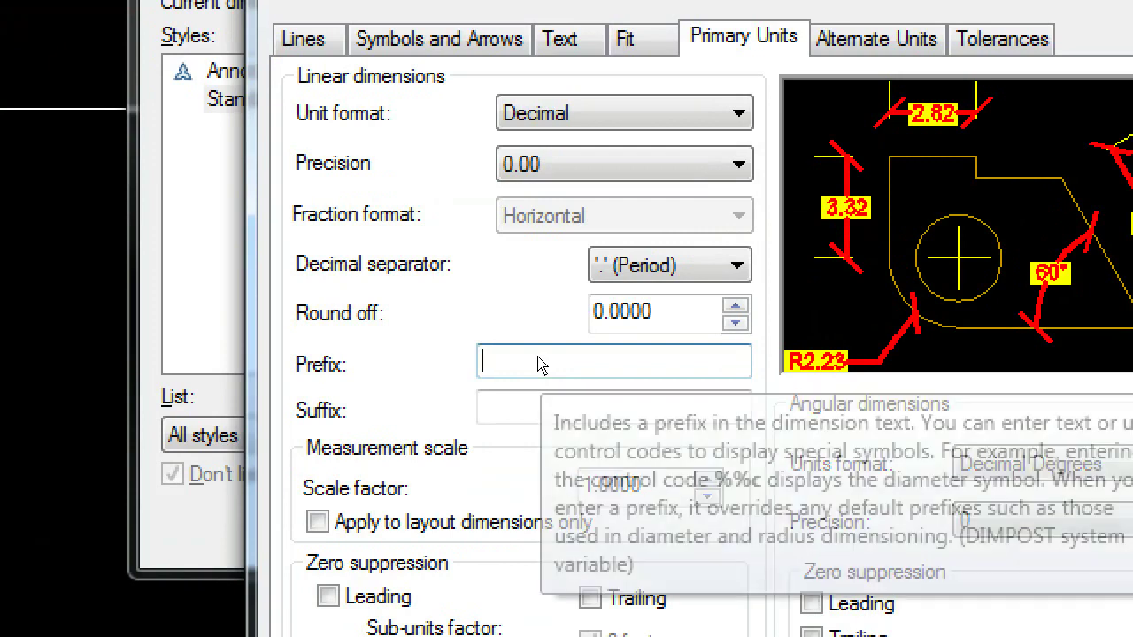
type("INCHES")
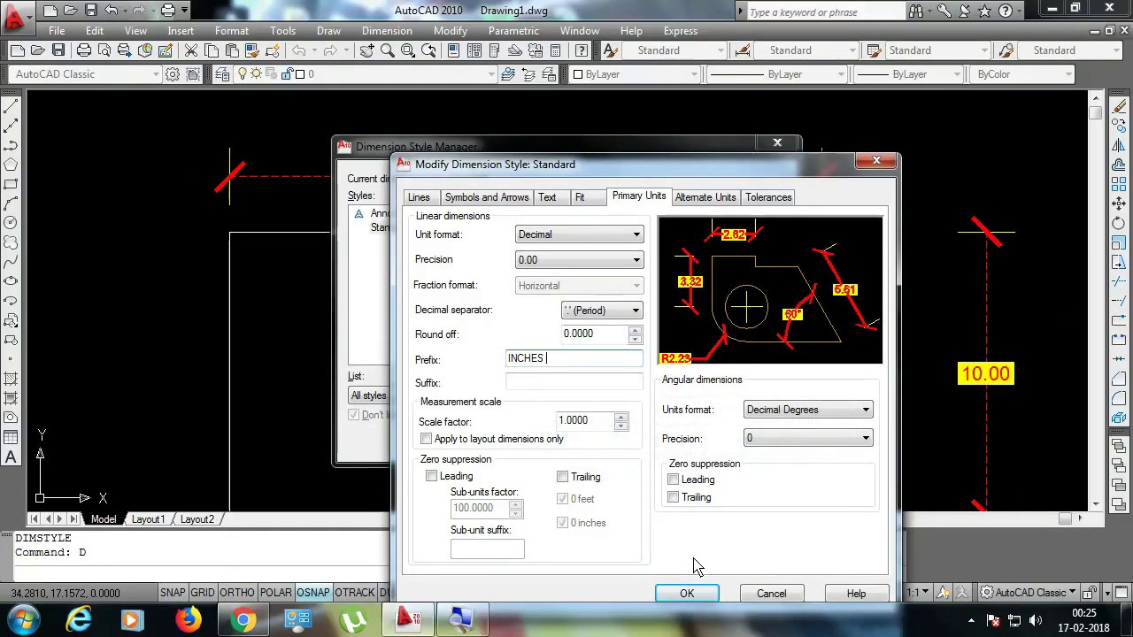
left_click(689, 594)
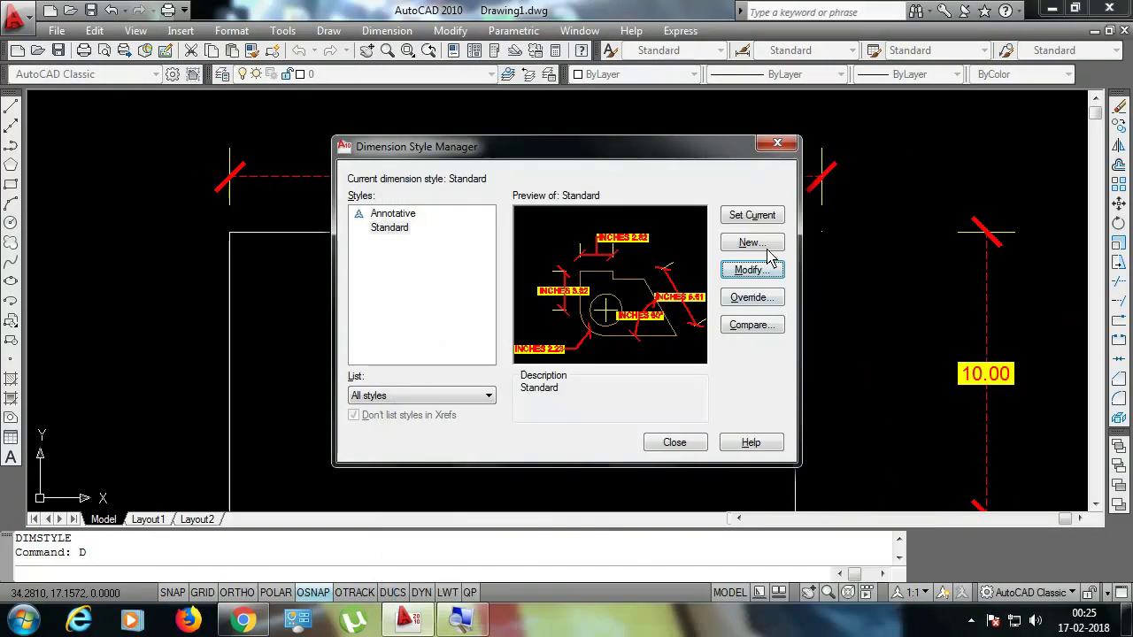
left_click(676, 444)
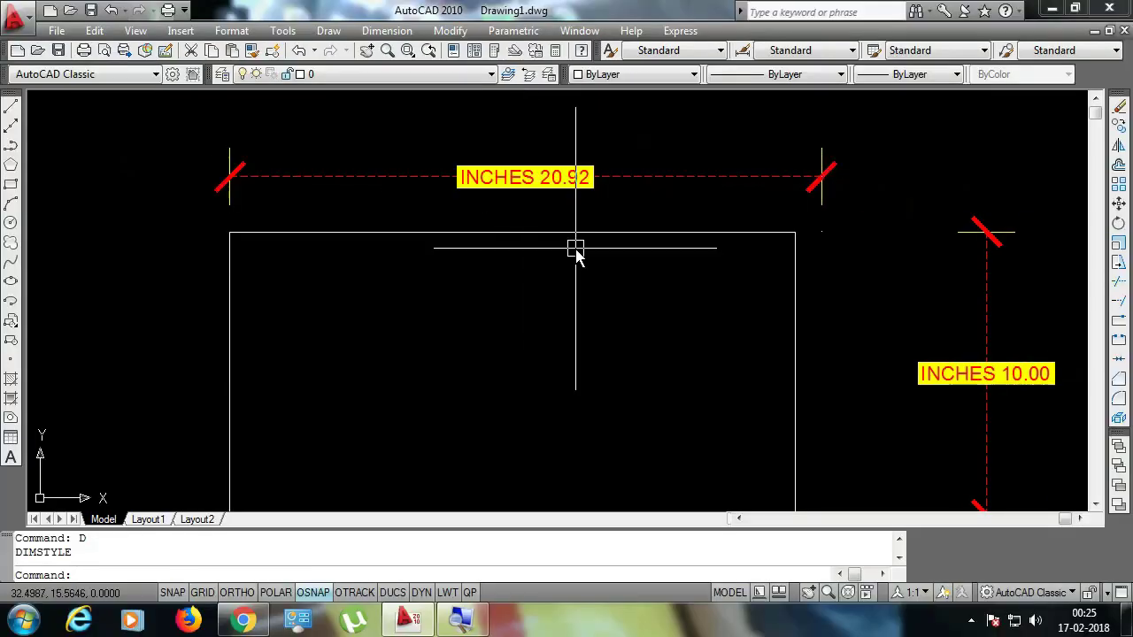
Clear the Standard style's linear prefix, set its measurement scale factor to 0.01 and make the style current
key("Return")
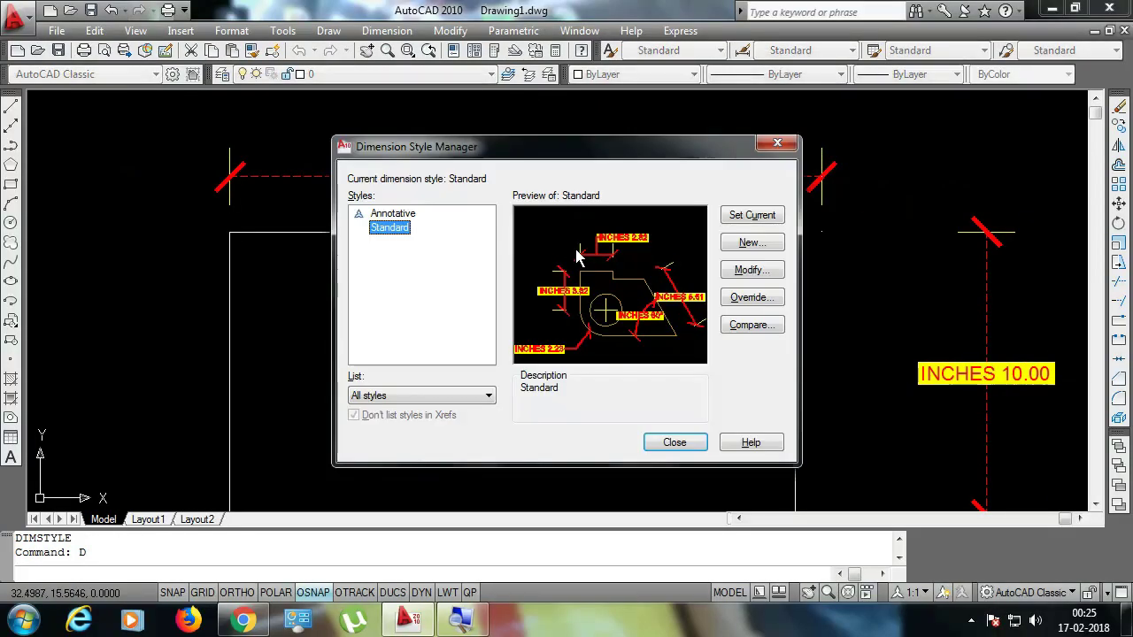
left_click(747, 265)
left_click_drag(553, 361, 471, 363)
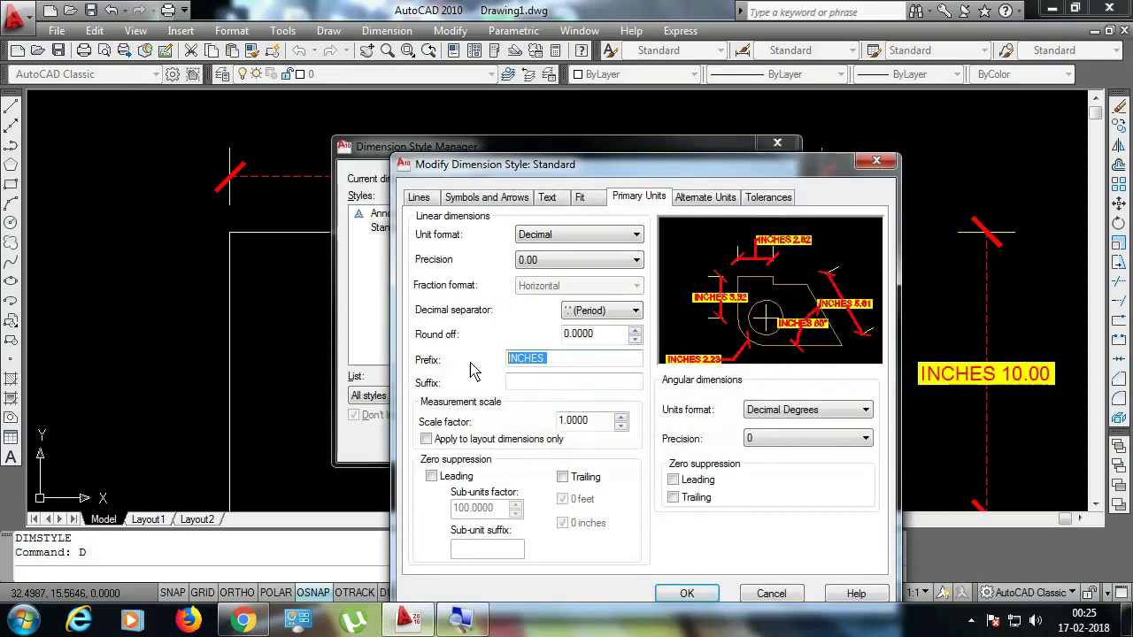
key("BackSpace")
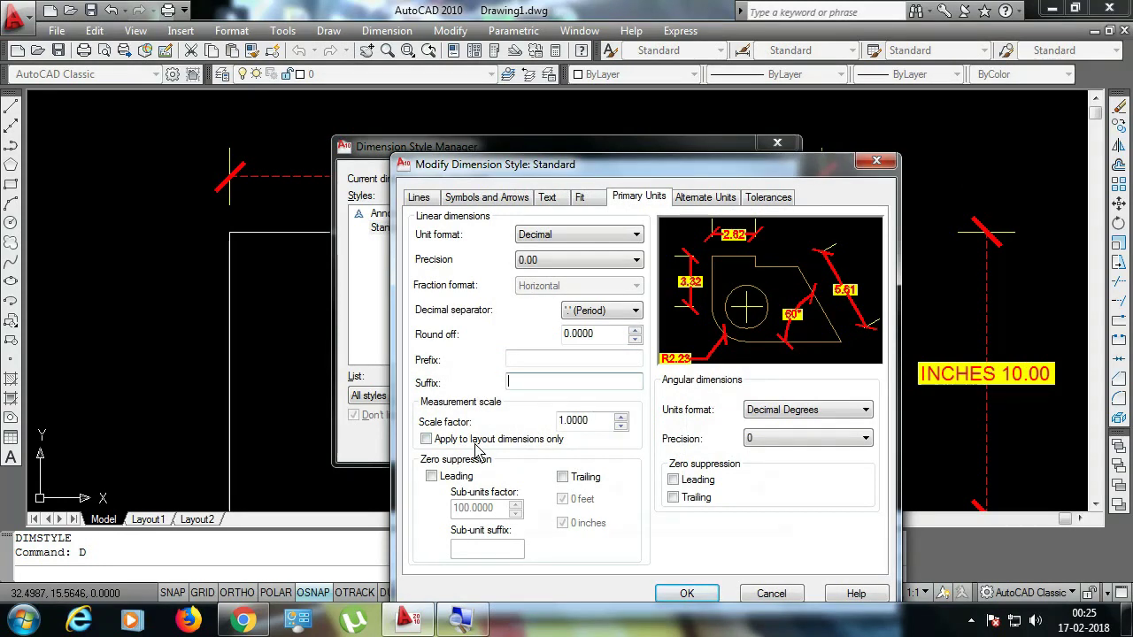
double_click(585, 421)
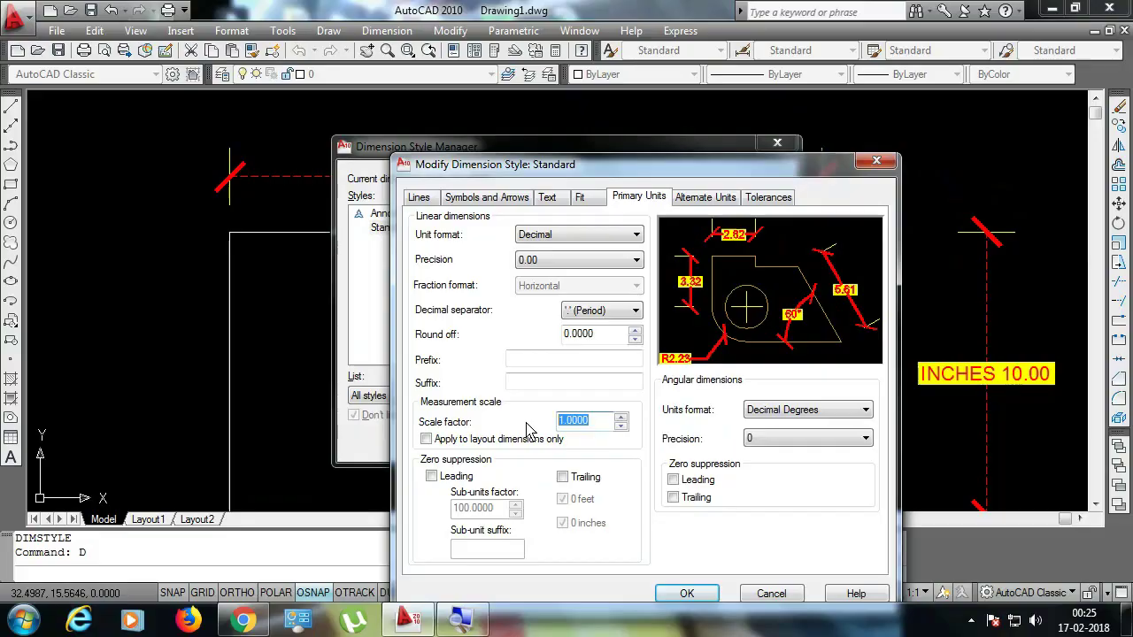
type("1")
left_click(744, 216)
left_click(671, 437)
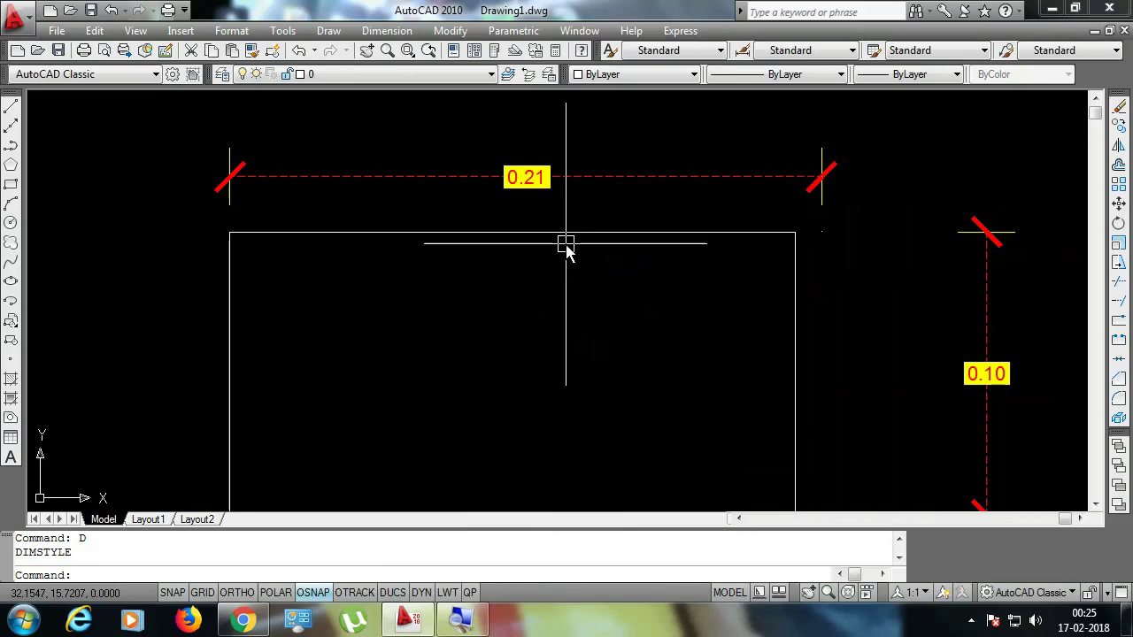
Set the measurement scale factor of the Standard dimension style to 1
type("d")
key("Return")
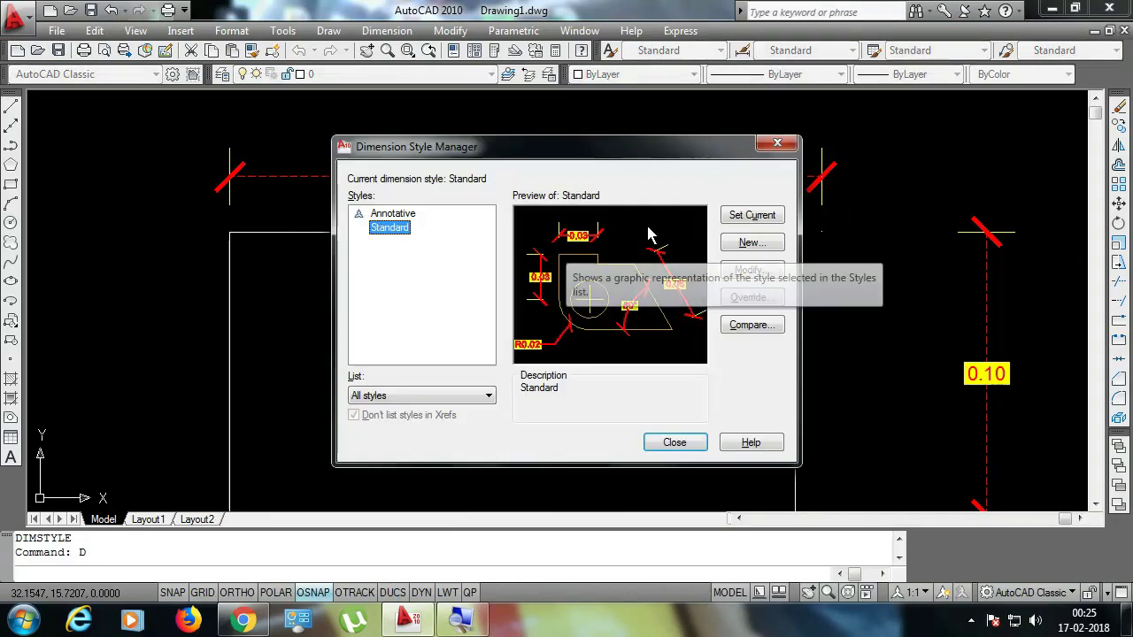
left_click(748, 271)
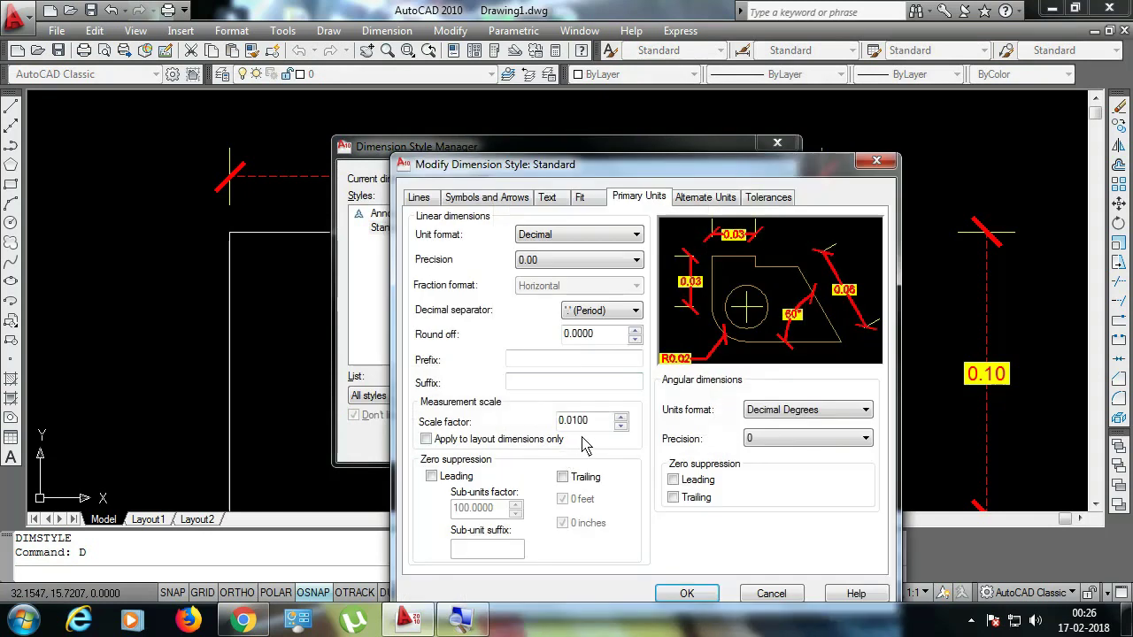
left_click_drag(592, 427, 522, 431)
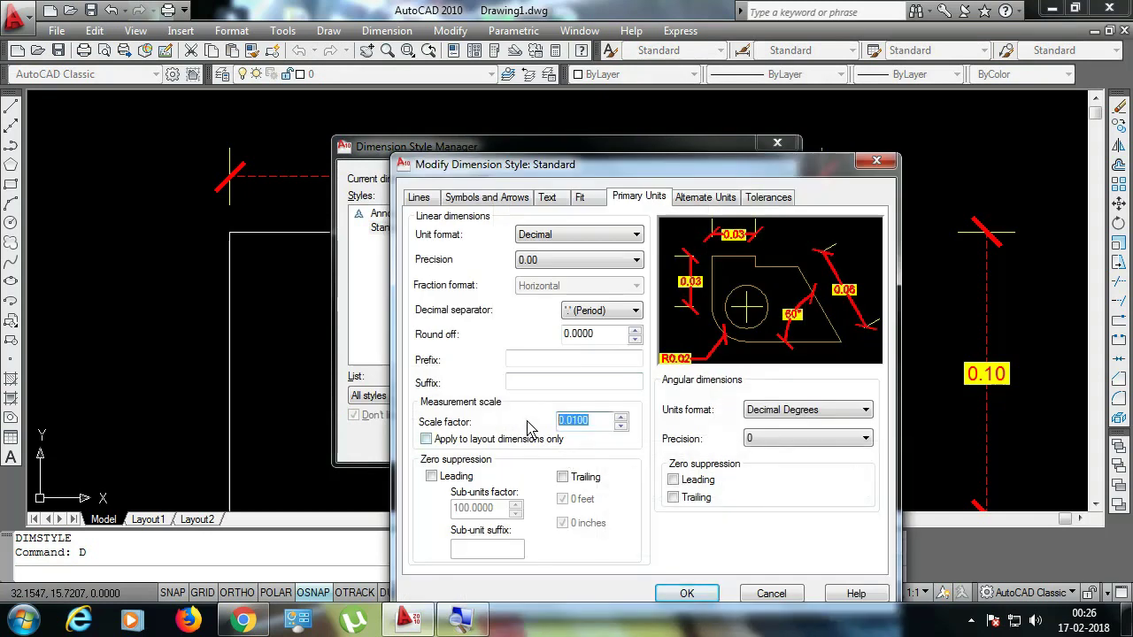
type("1")
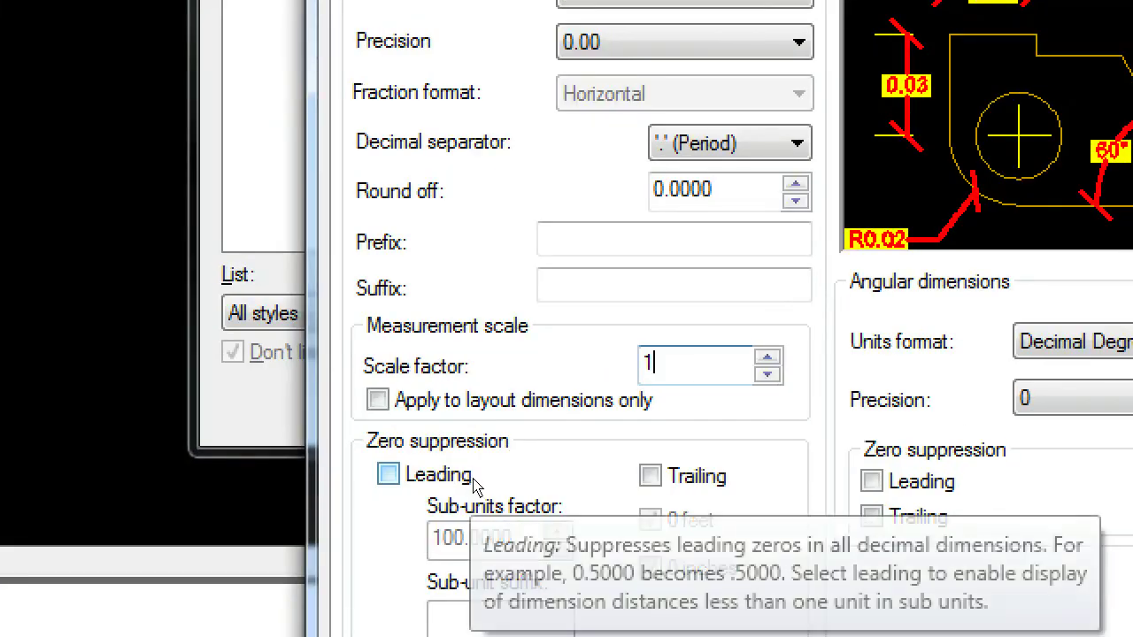
Try leading-zero suppression for linear dimensions, leave it off, then suppress trailing zeros and apply the style changes
left_click(458, 478)
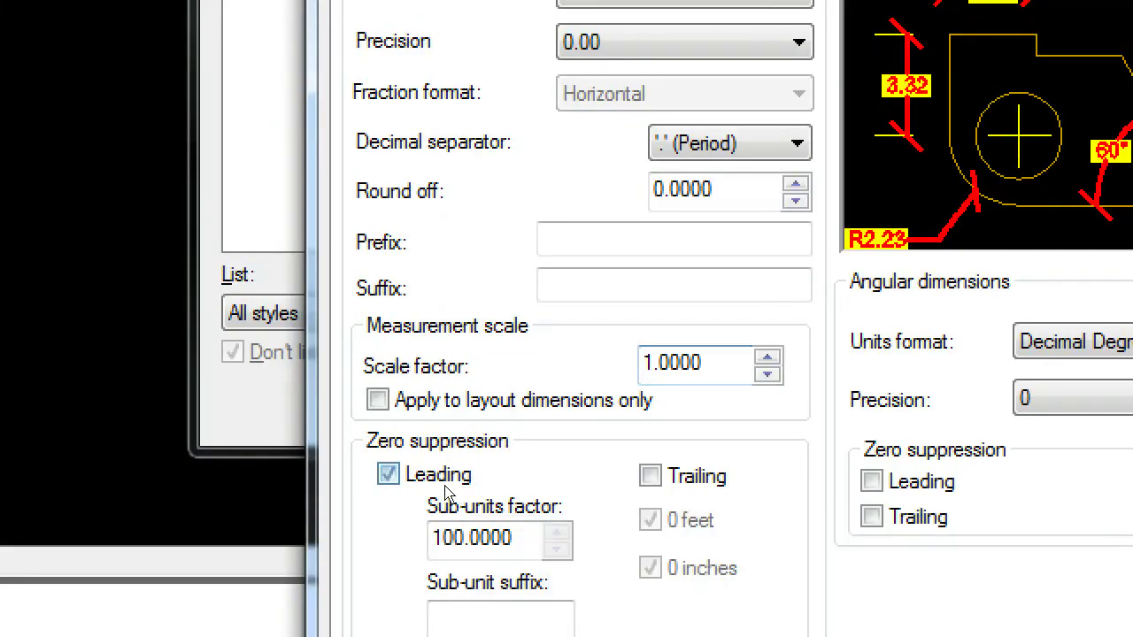
left_click(439, 482)
left_click(437, 482)
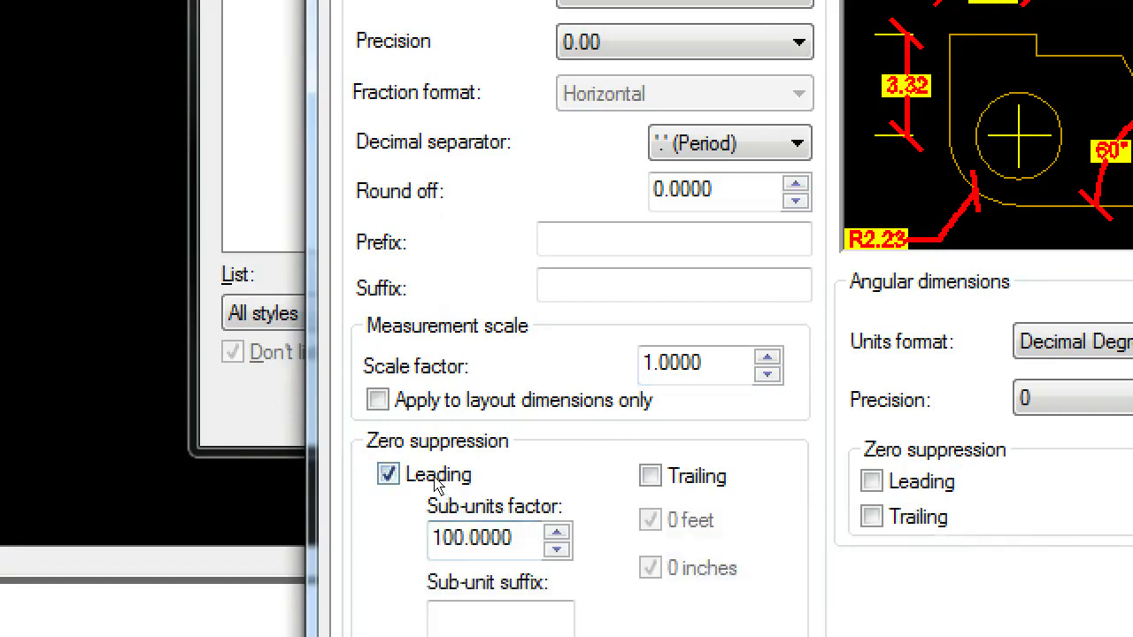
left_click(435, 478)
left_click(651, 477)
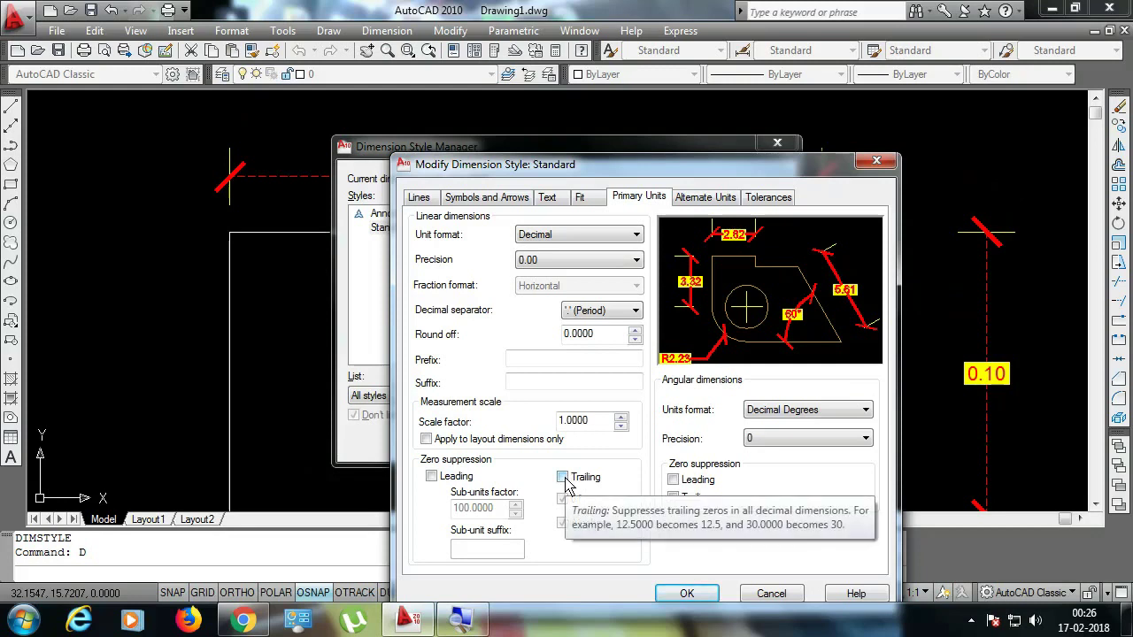
left_click(680, 593)
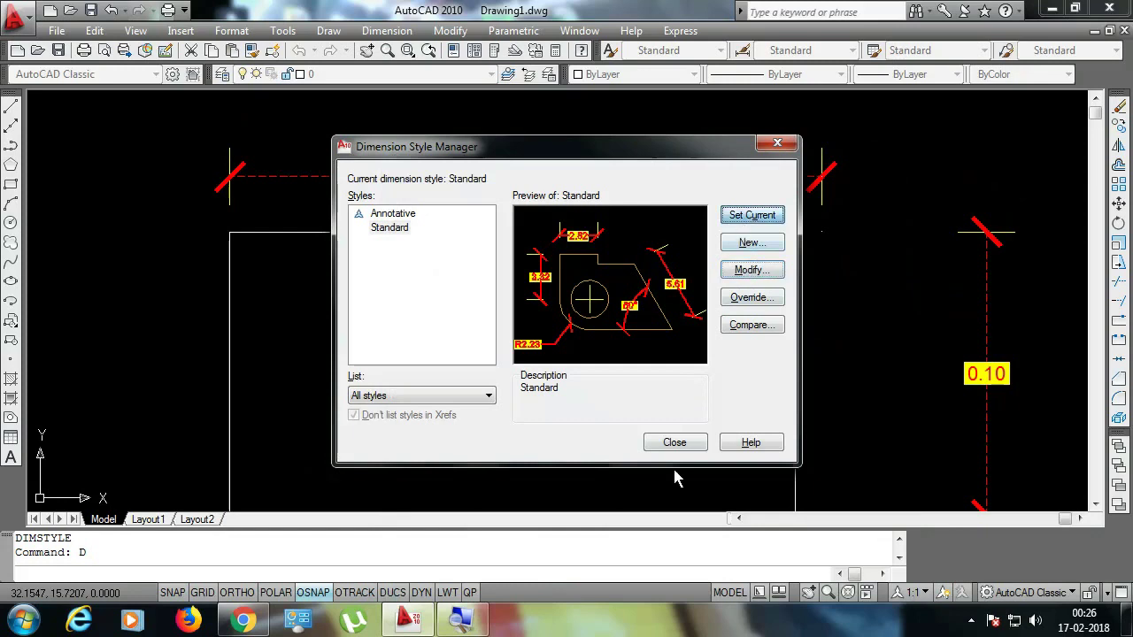
left_click(673, 444)
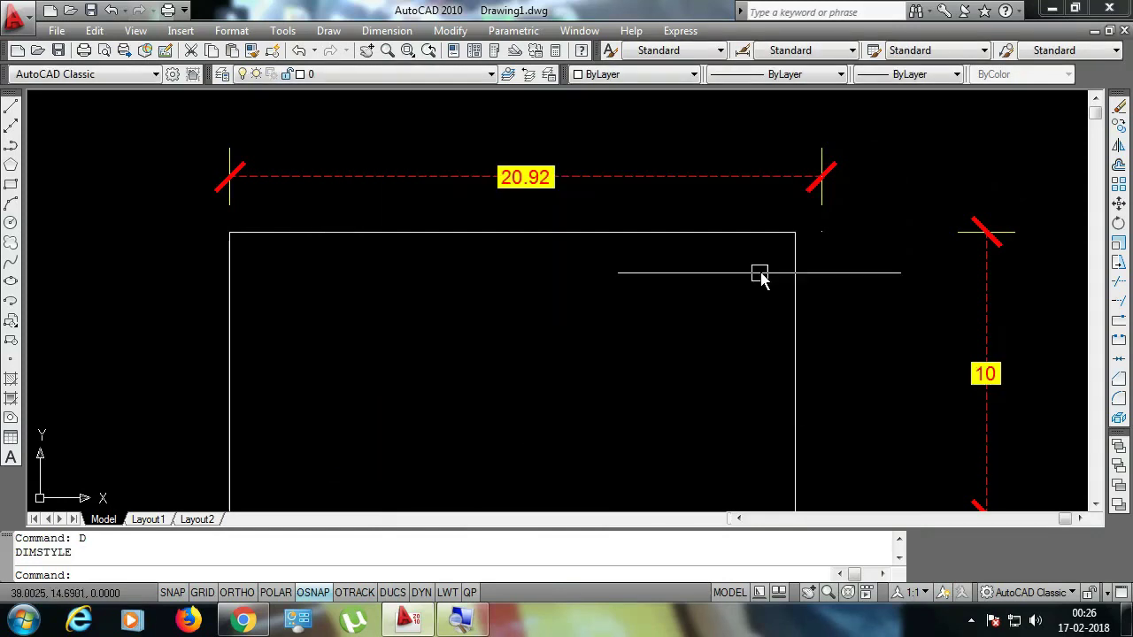
Stretch the right extension origin of the dimension above the rectangle back to the rectangle's upper-right corner
left_click(821, 202)
left_click(821, 232)
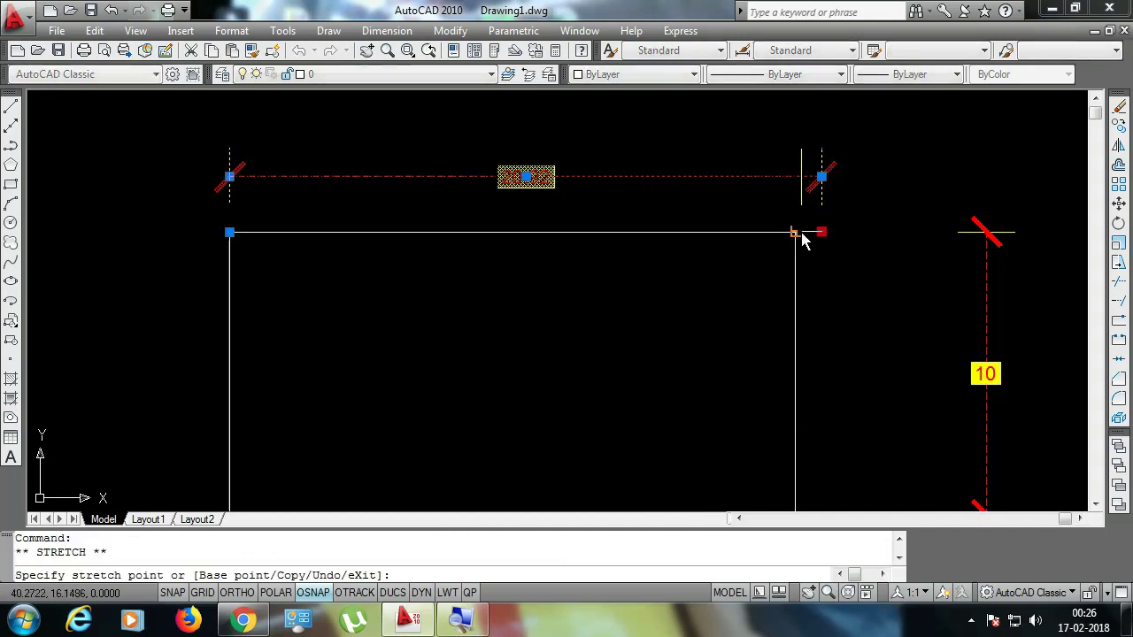
left_click(797, 233)
key("Escape")
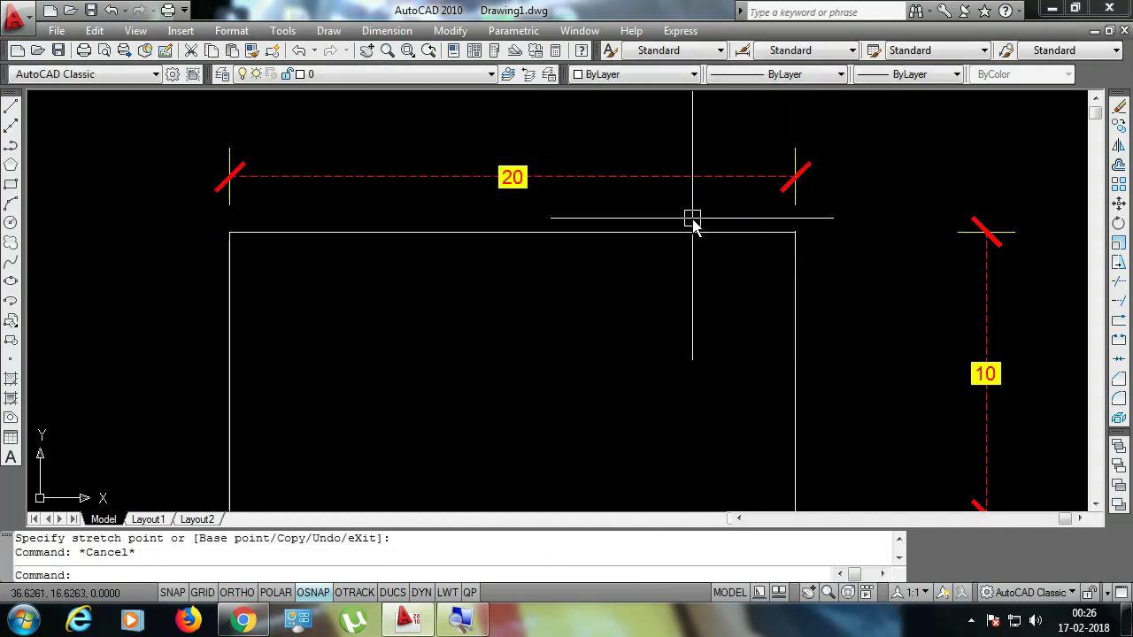
Turn off trailing-zero suppression for linear dimensions in the Standard dimension style and apply it
type("d")
key("Return")
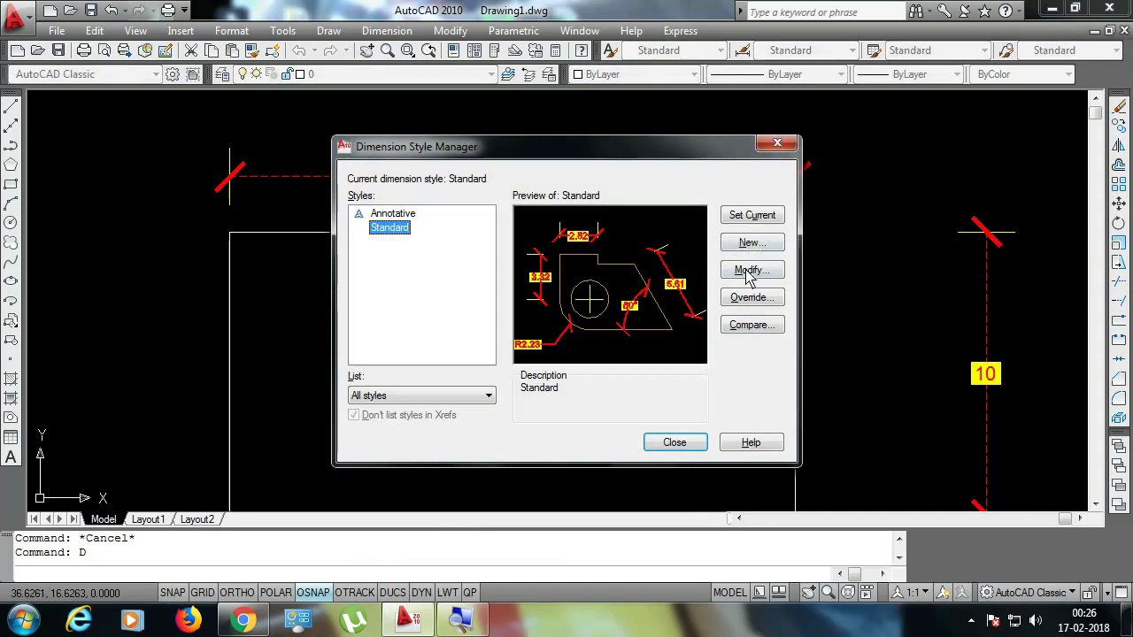
key("Return")
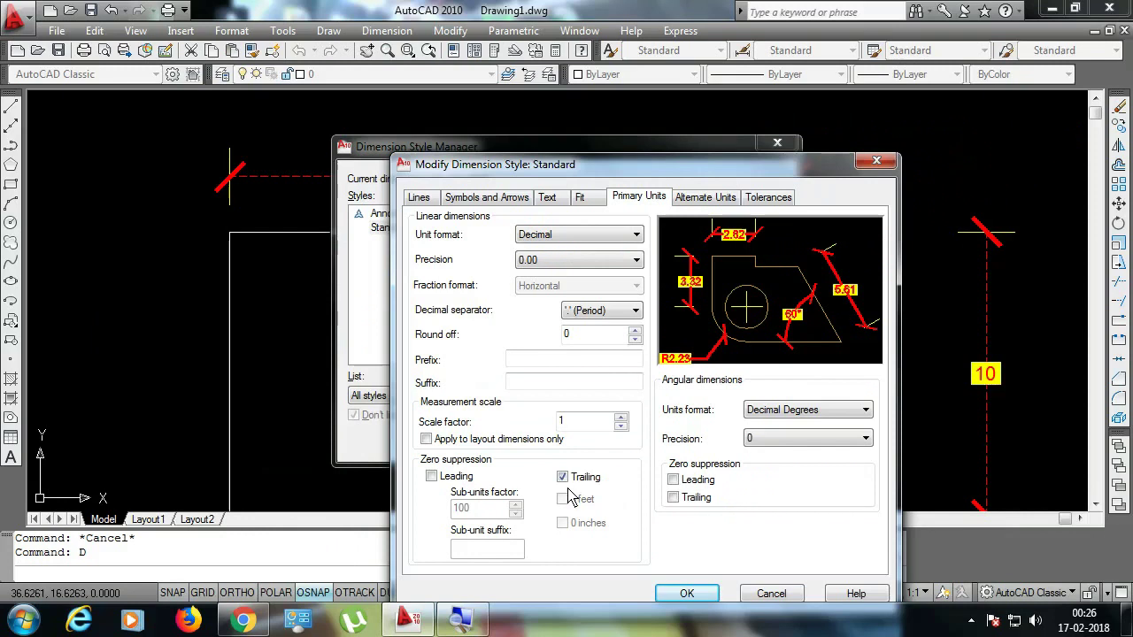
left_click(563, 478)
left_click(713, 594)
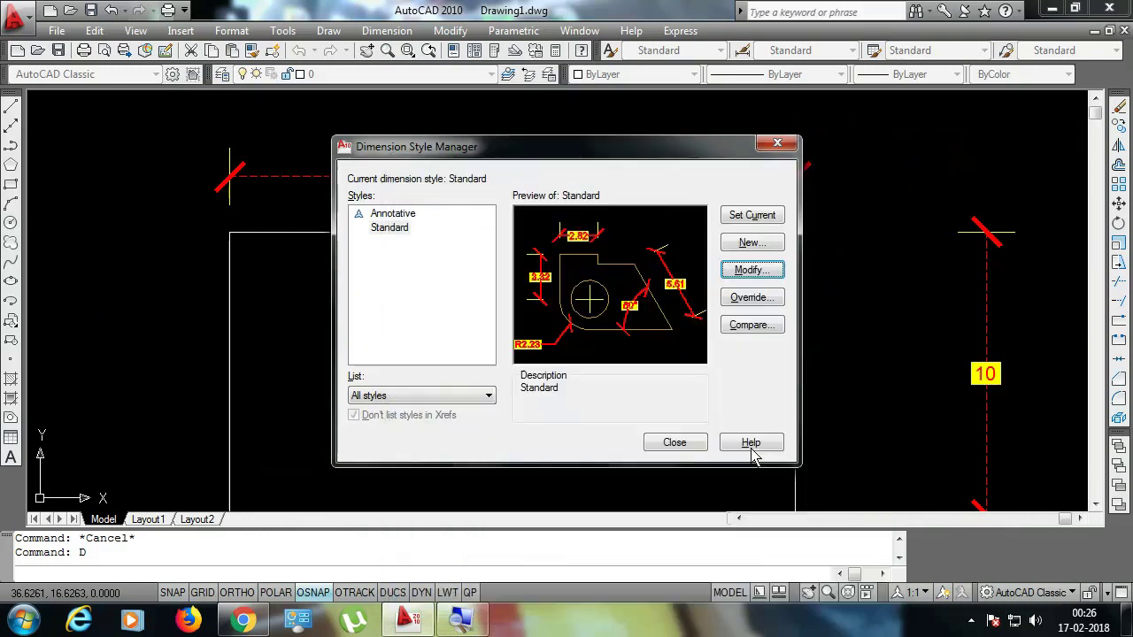
left_click(676, 445)
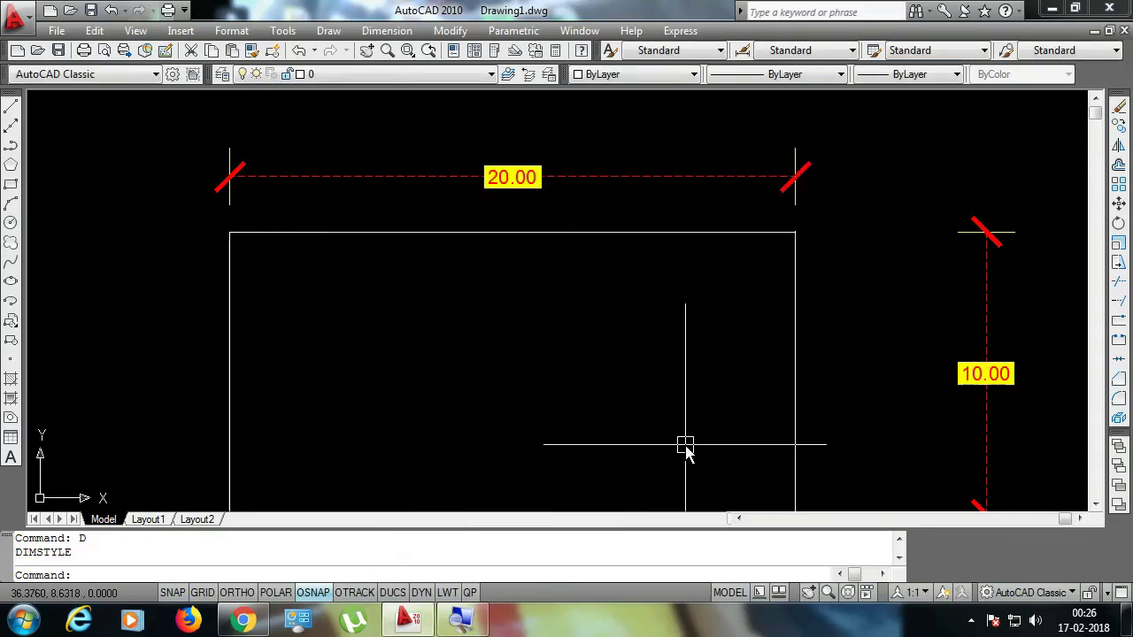
Turn on alternate units in the Standard dimension style and set their unit format to Architectural Stacked
type("d")
key("Return")
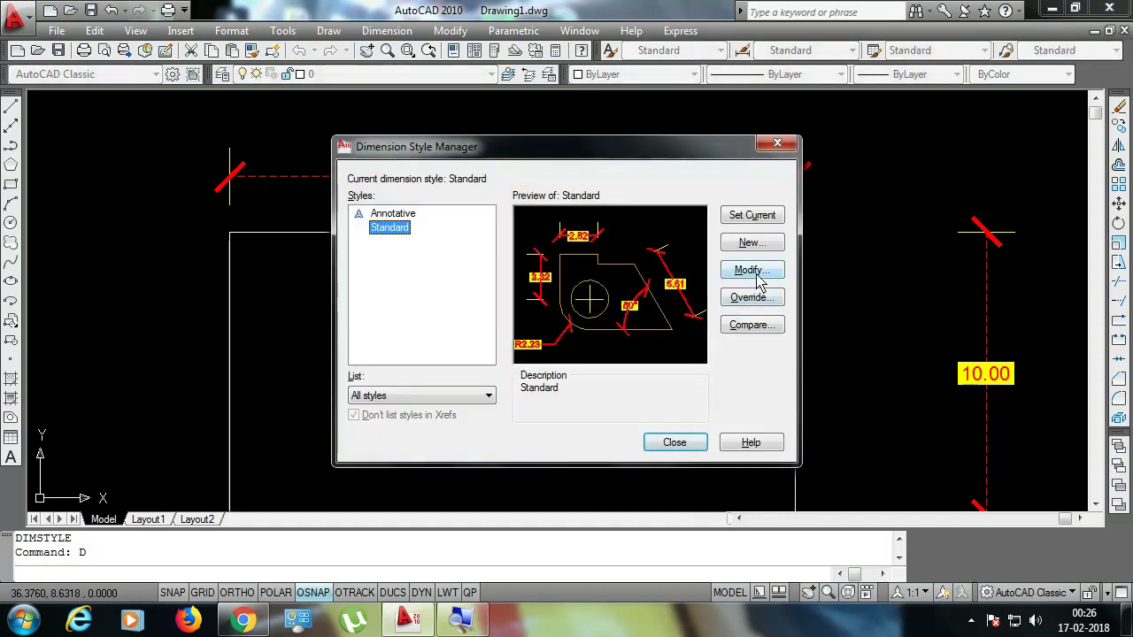
left_click(751, 271)
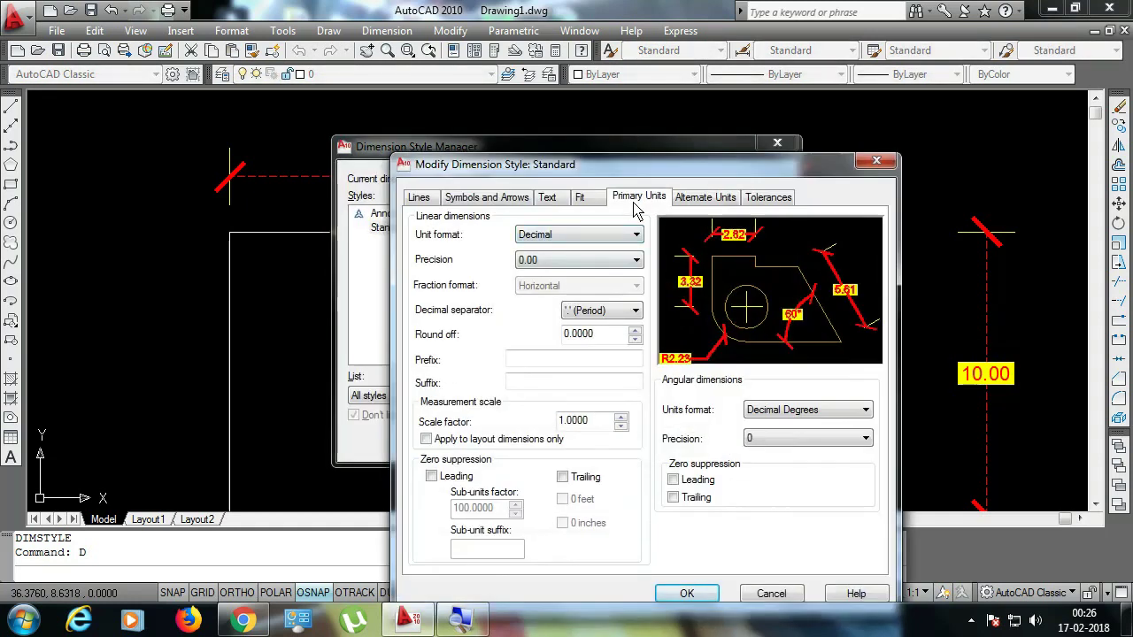
left_click(706, 198)
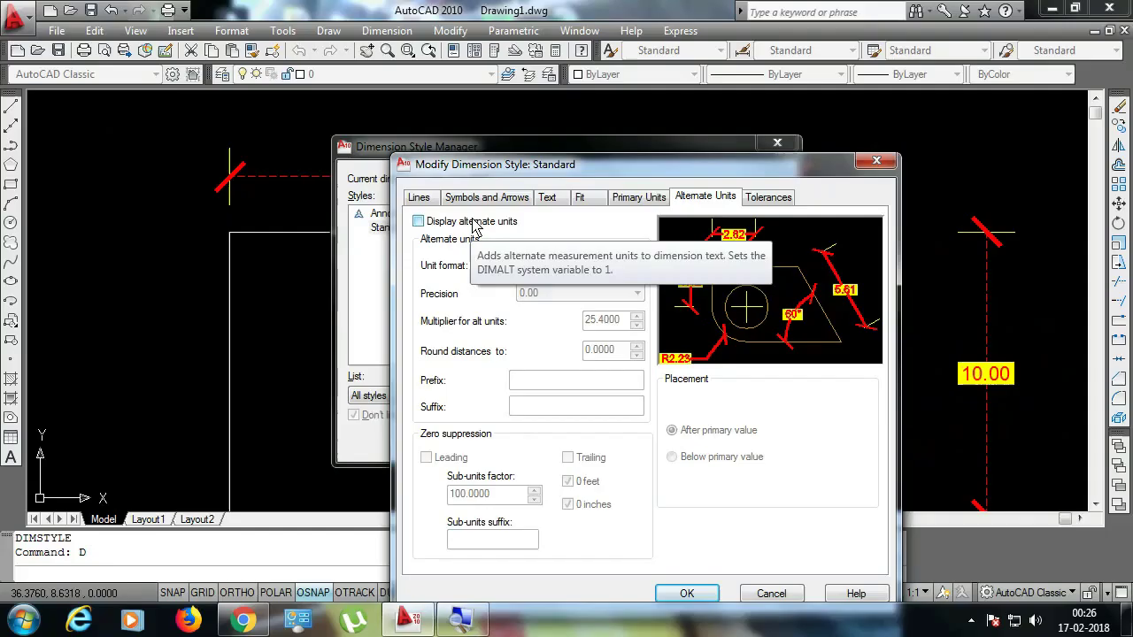
left_click(475, 223)
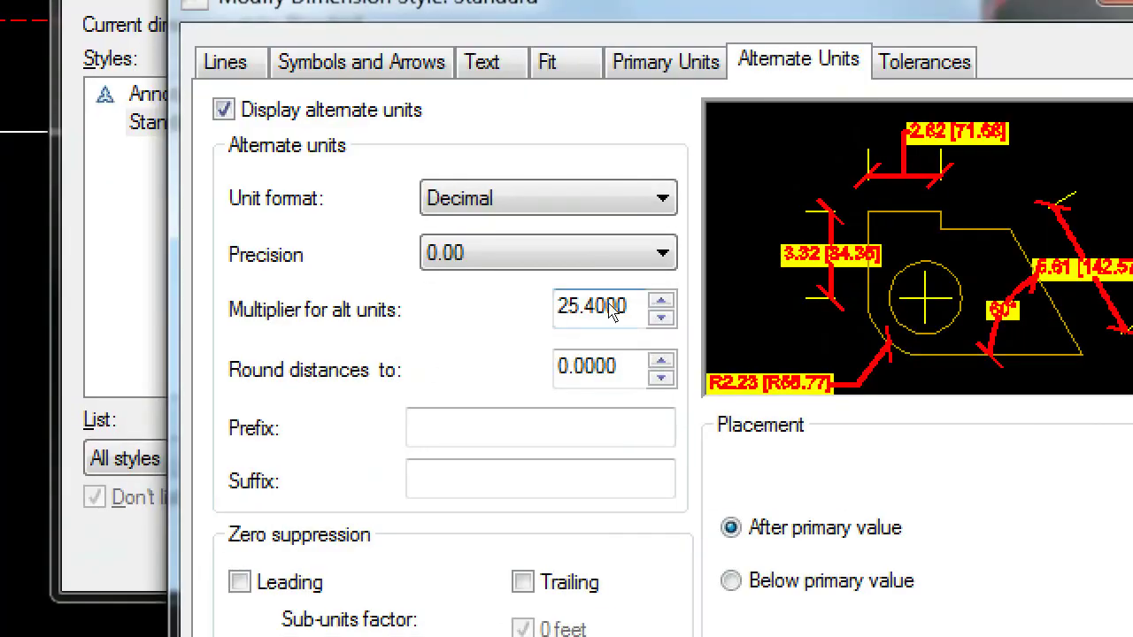
left_click(574, 200)
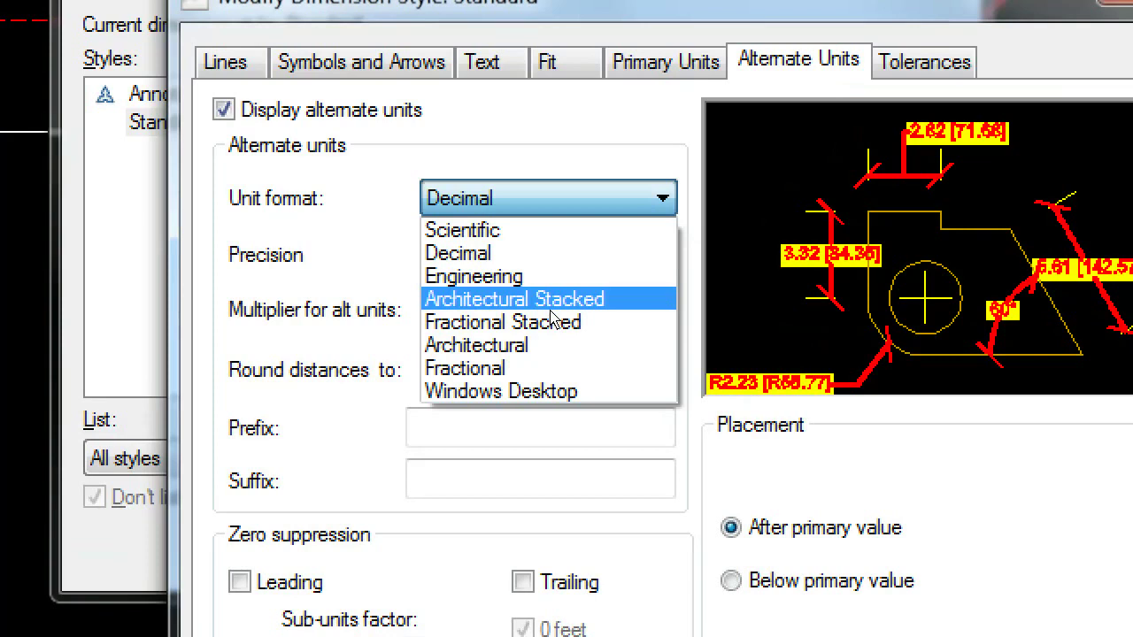
left_click(551, 305)
Set the multiplier for the alternate units to 1 and apply the dimension style changes
left_click_drag(629, 319, 560, 327)
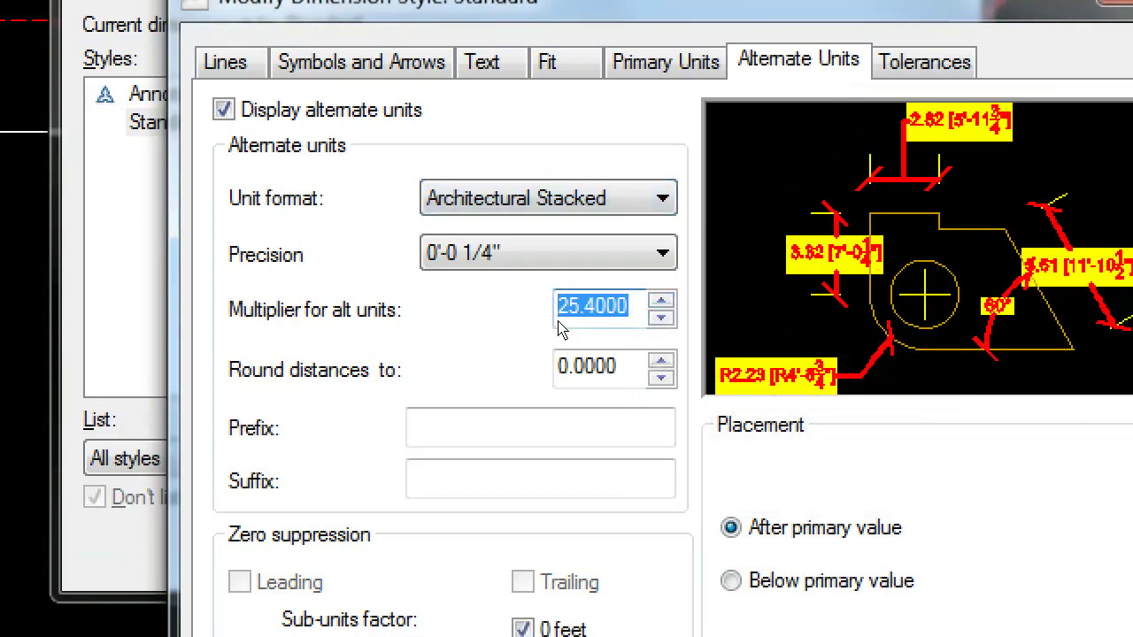
type("1")
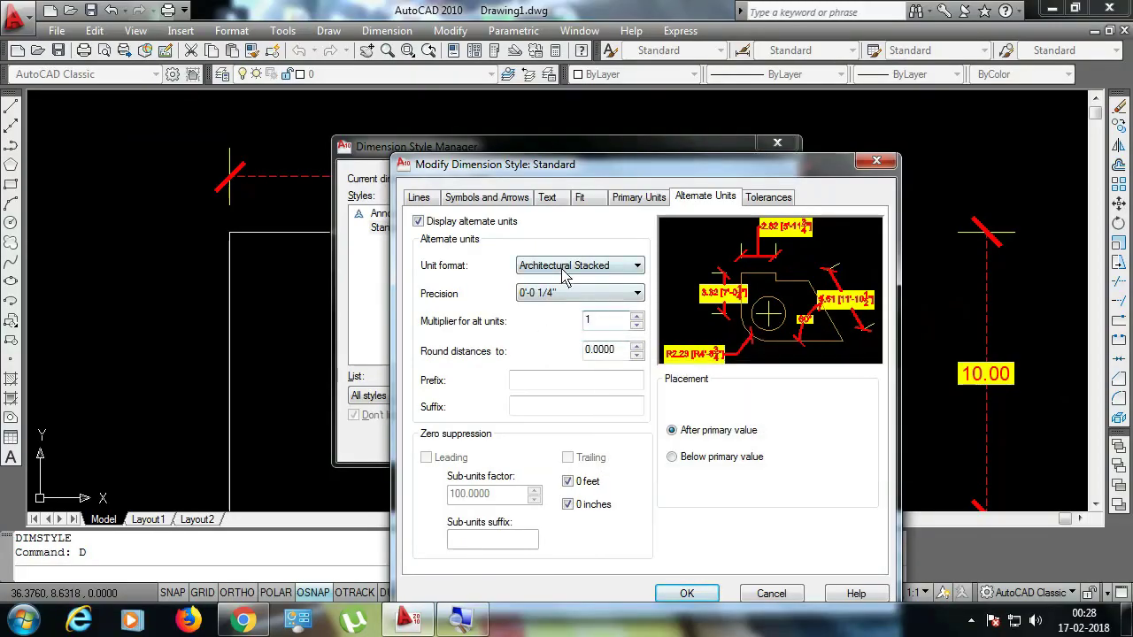
left_click(657, 598)
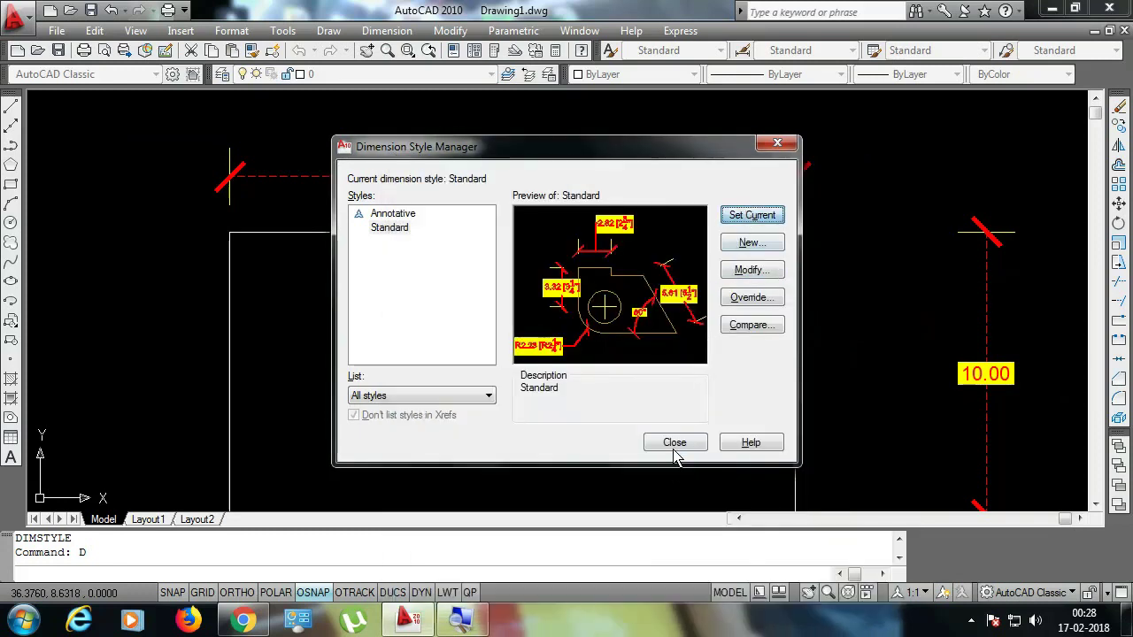
left_click(674, 453)
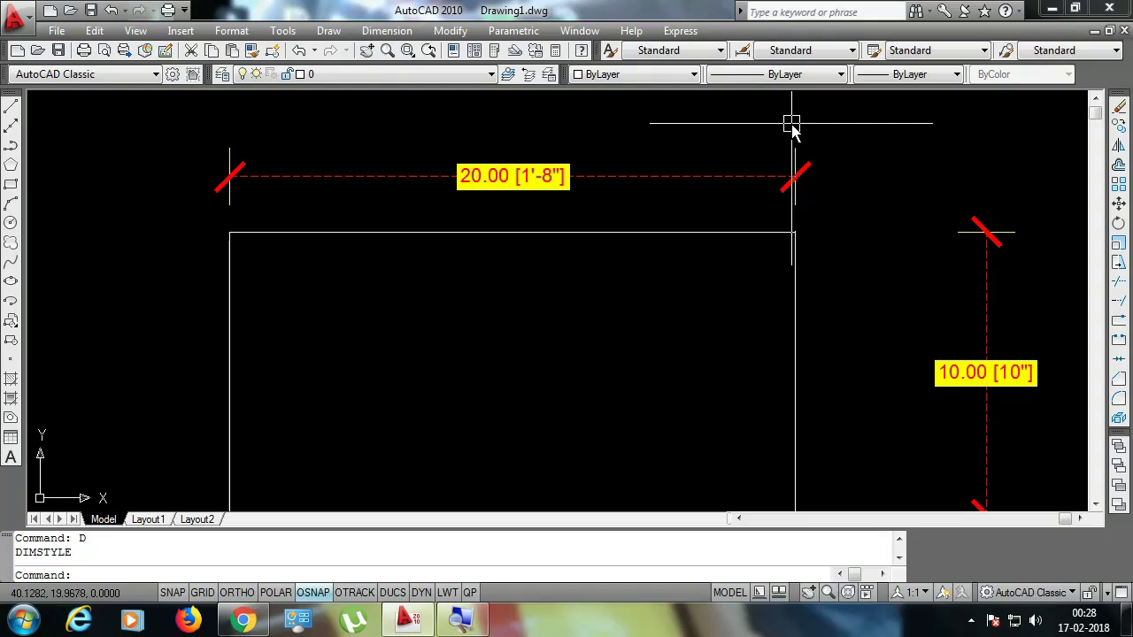
Turn off the display of alternate units in the Standard dimension style and apply the change
key("Return")
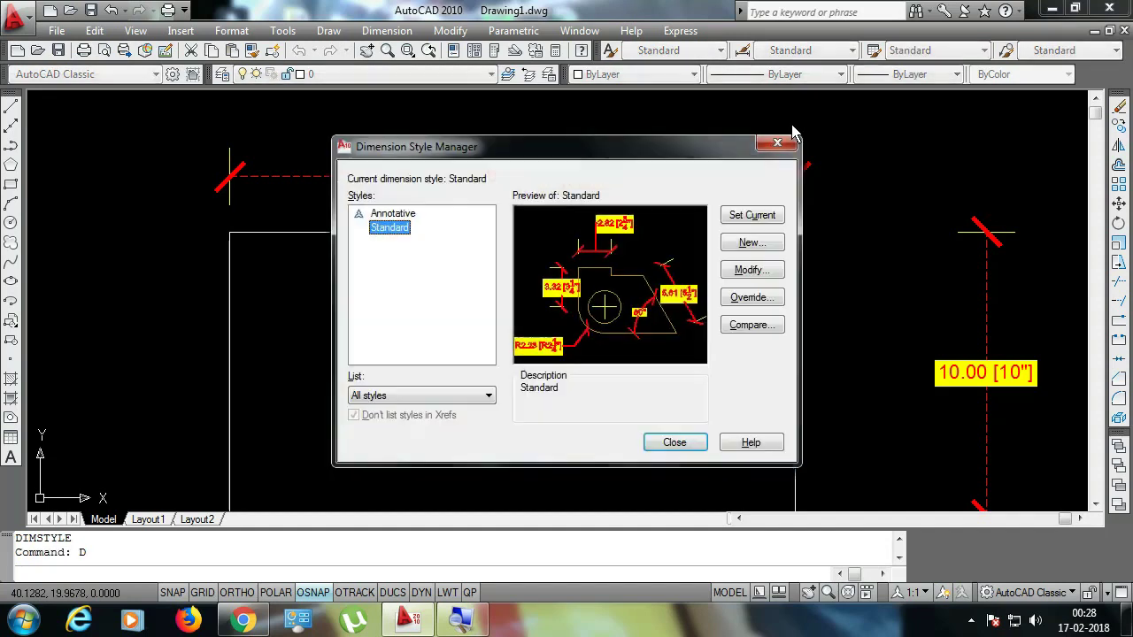
left_click(726, 270)
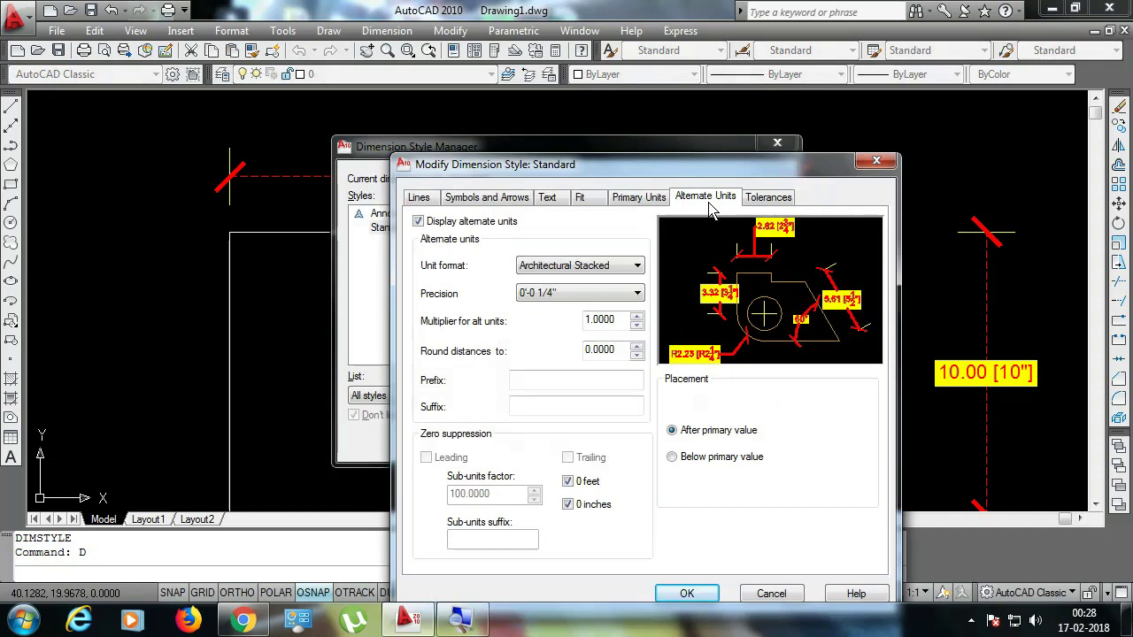
left_click(459, 222)
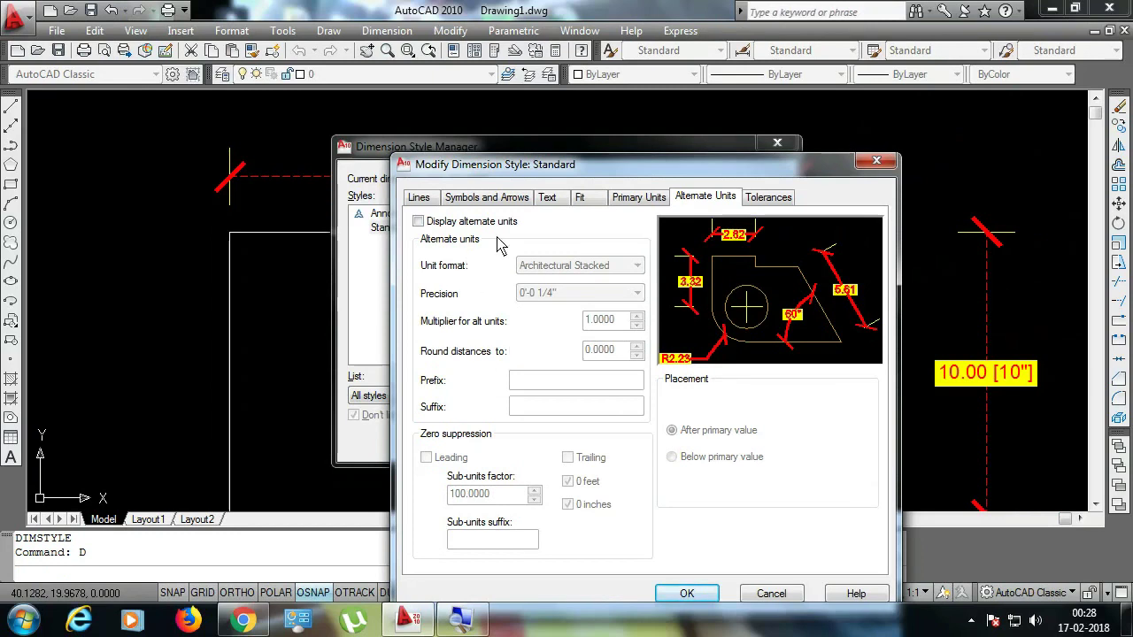
left_click(686, 594)
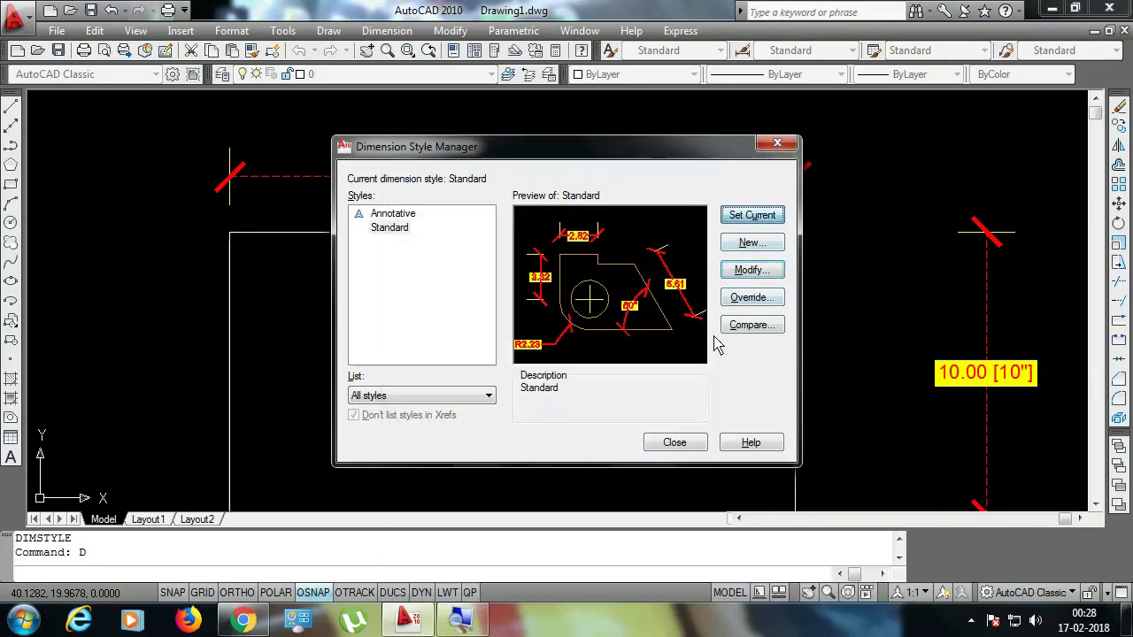
left_click(675, 442)
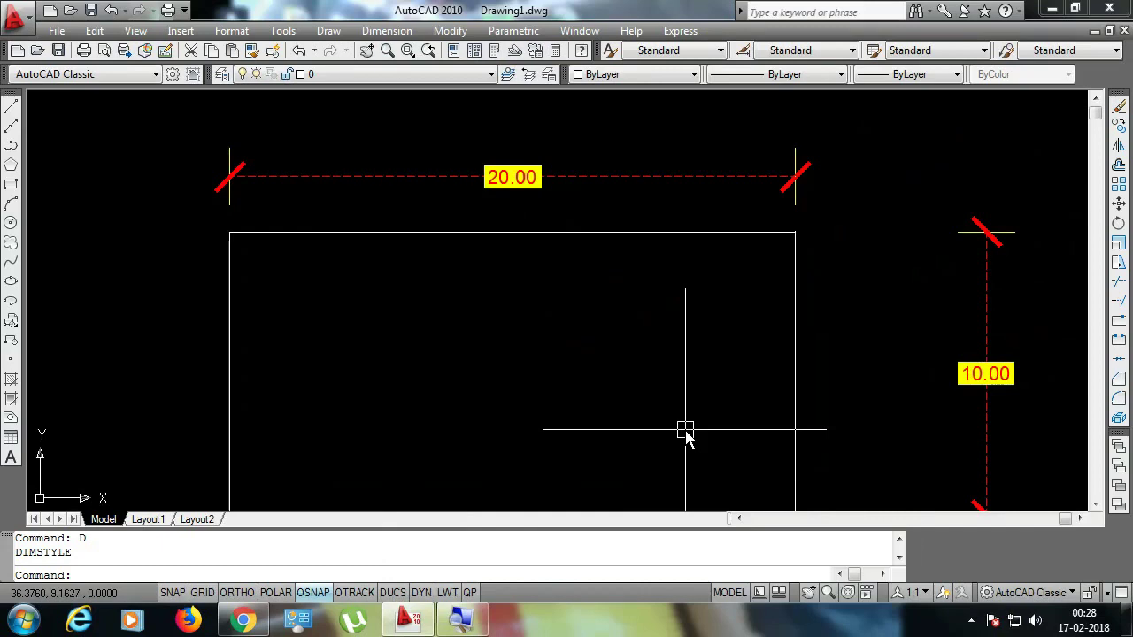
Open the Standard dimension style for modification
type("d")
key("Return")
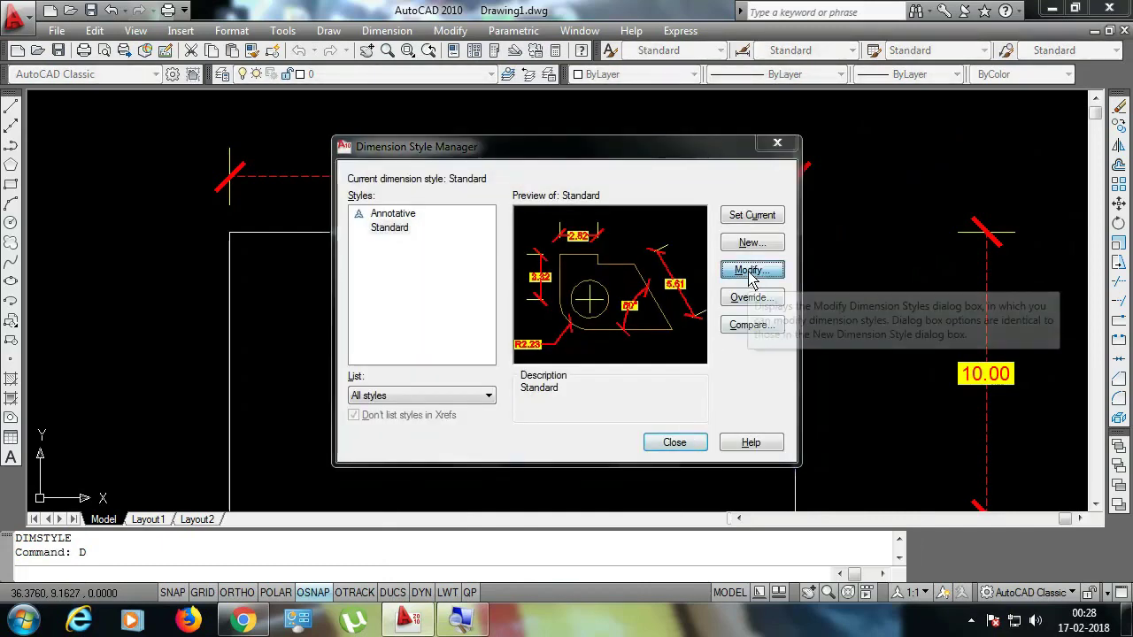
left_click(750, 271)
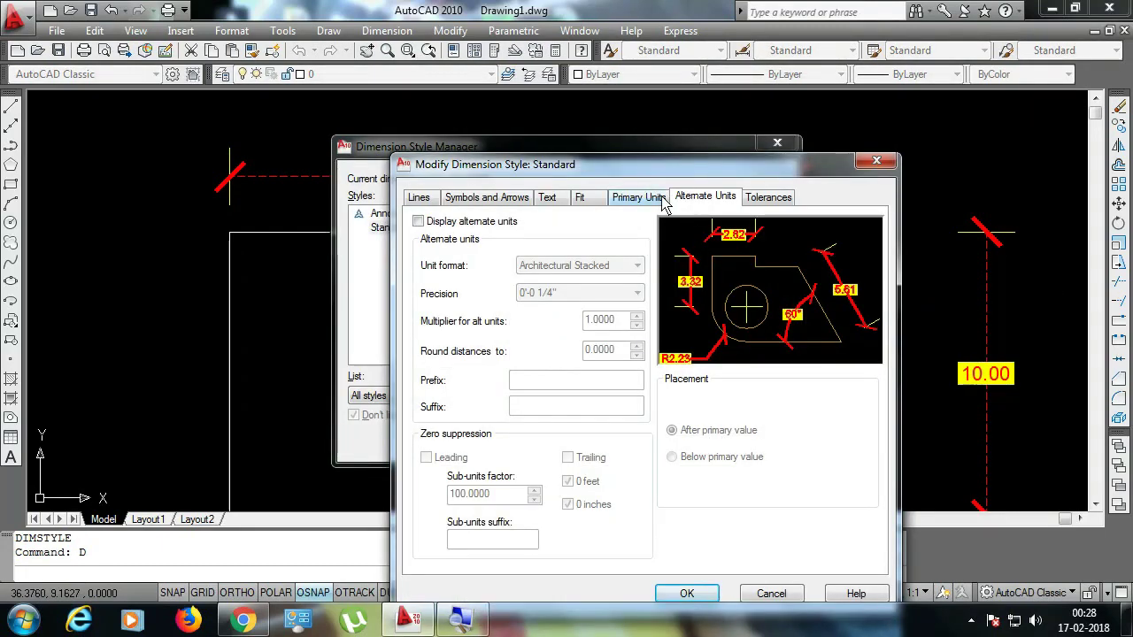
left_click(653, 200)
left_click(708, 200)
left_click(496, 223)
left_click(496, 223)
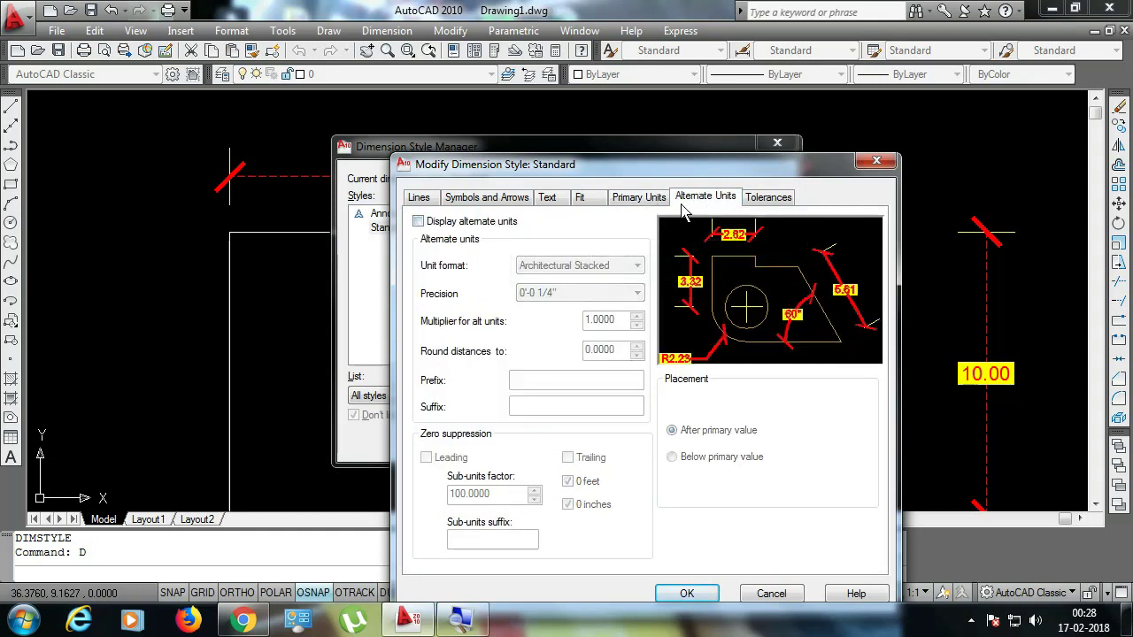
Set the tolerance method to Symmetrical with an upper value of 0.5 and apply the style changes
left_click(785, 200)
left_click(576, 241)
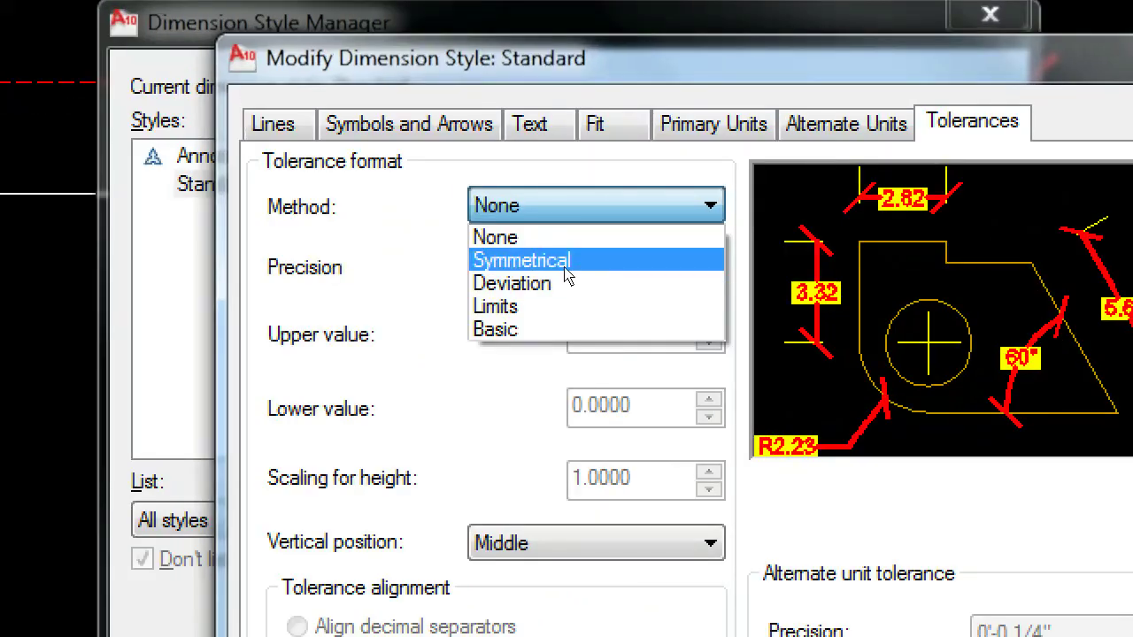
left_click(566, 260)
left_click_drag(634, 329, 548, 304)
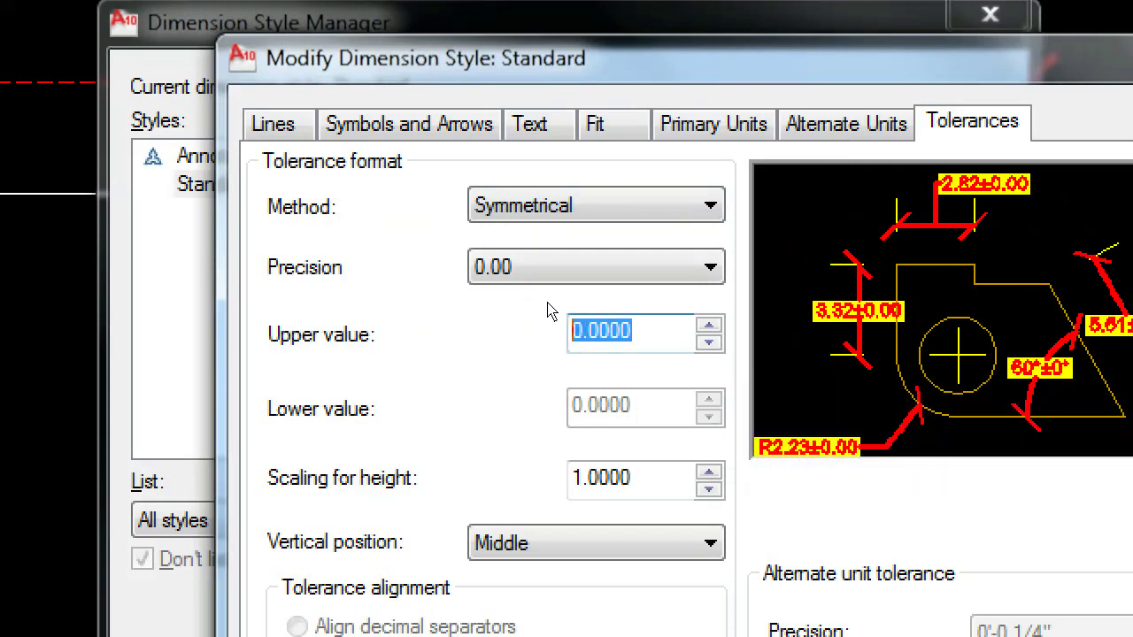
type("0.5")
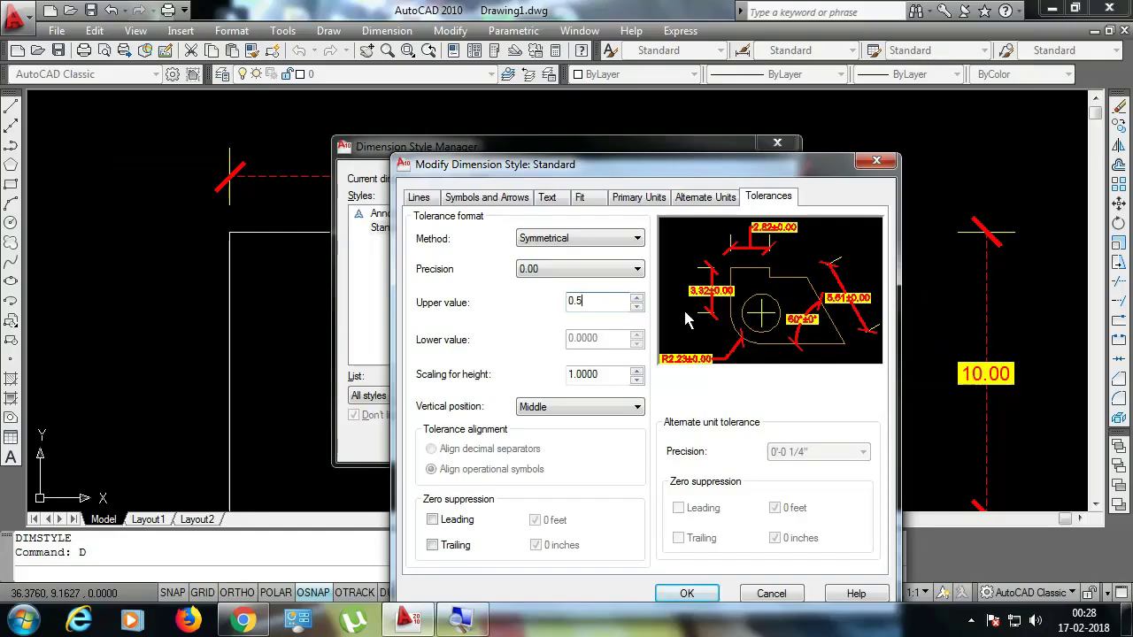
left_click(687, 593)
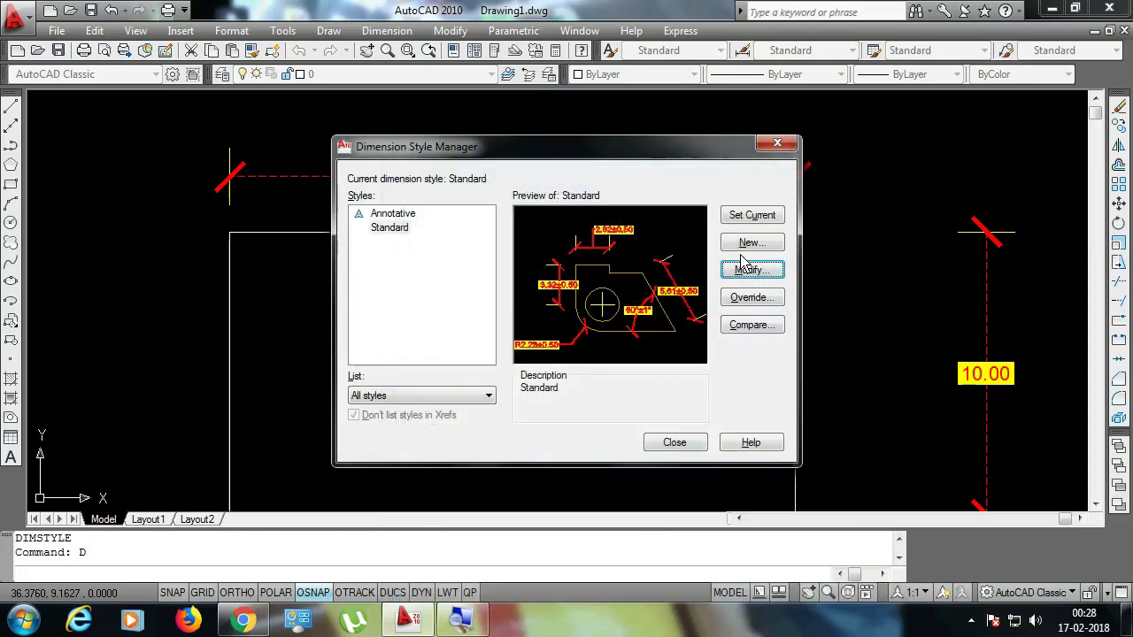
left_click(672, 443)
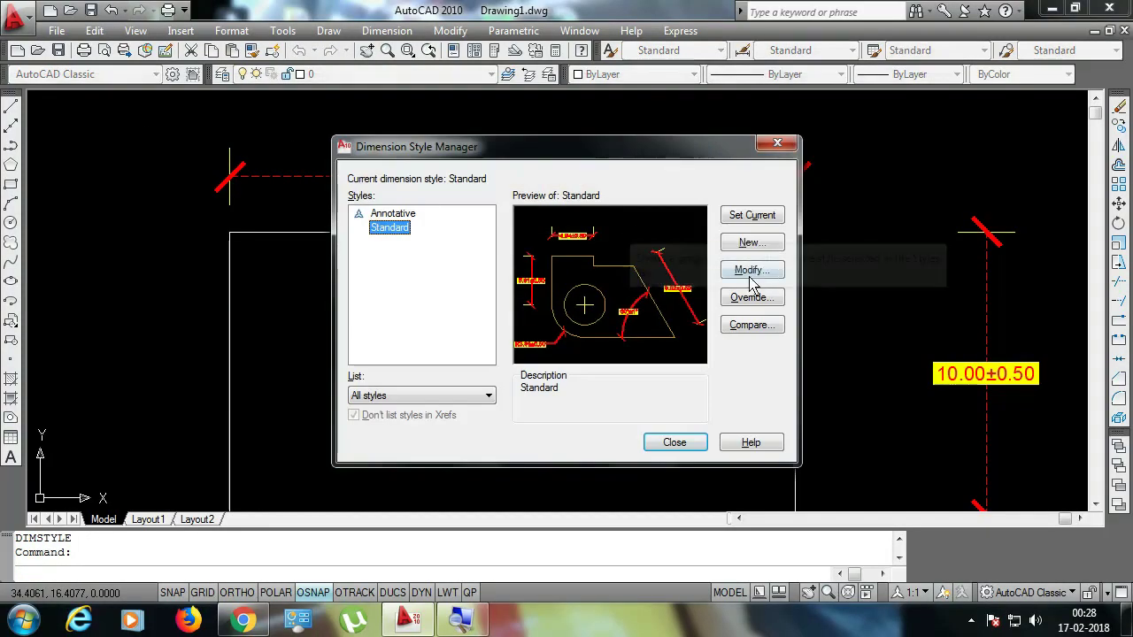
Change the Standard dimension style's tolerance method to Deviation with an upper value of 1 and apply it
left_click(751, 271)
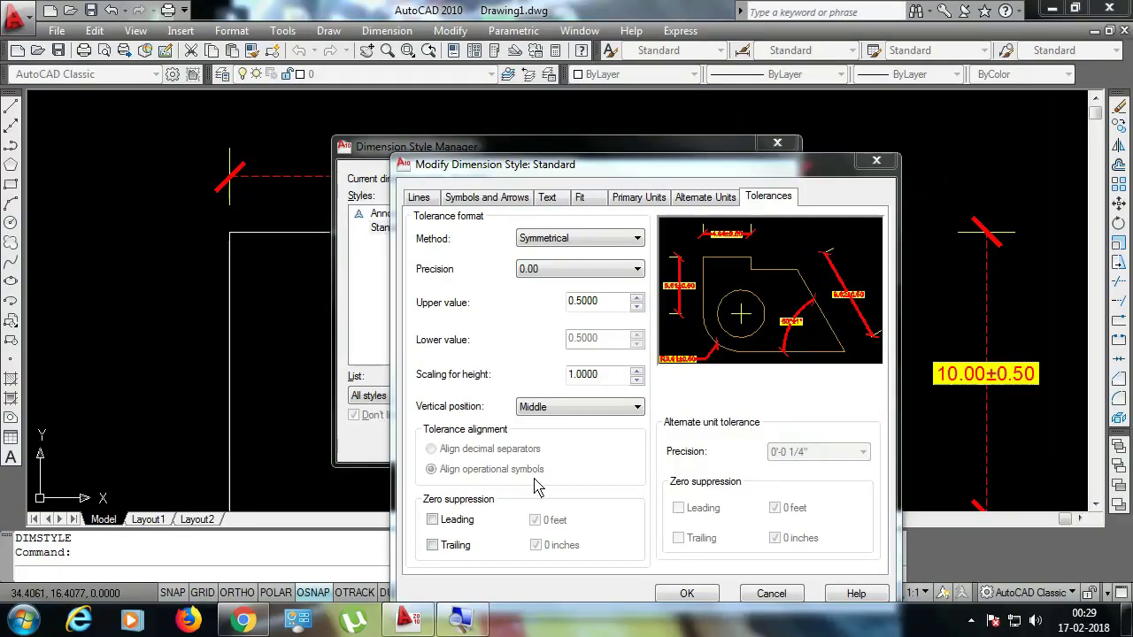
left_click(599, 238)
left_click(577, 281)
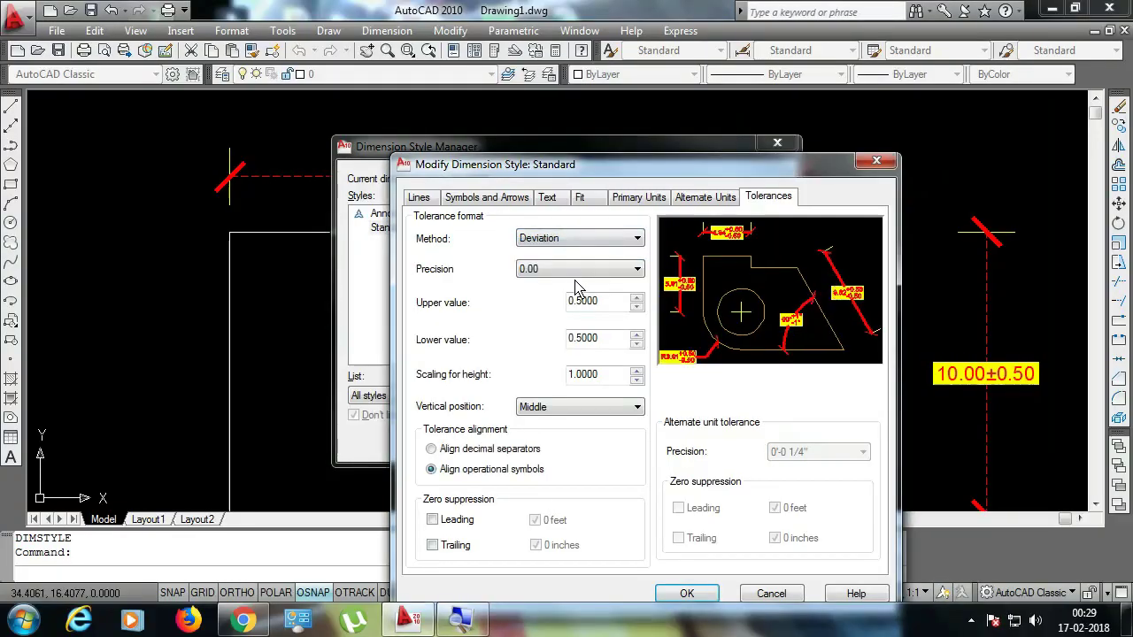
double_click(605, 303)
type("0")
type("1")
key("Tab")
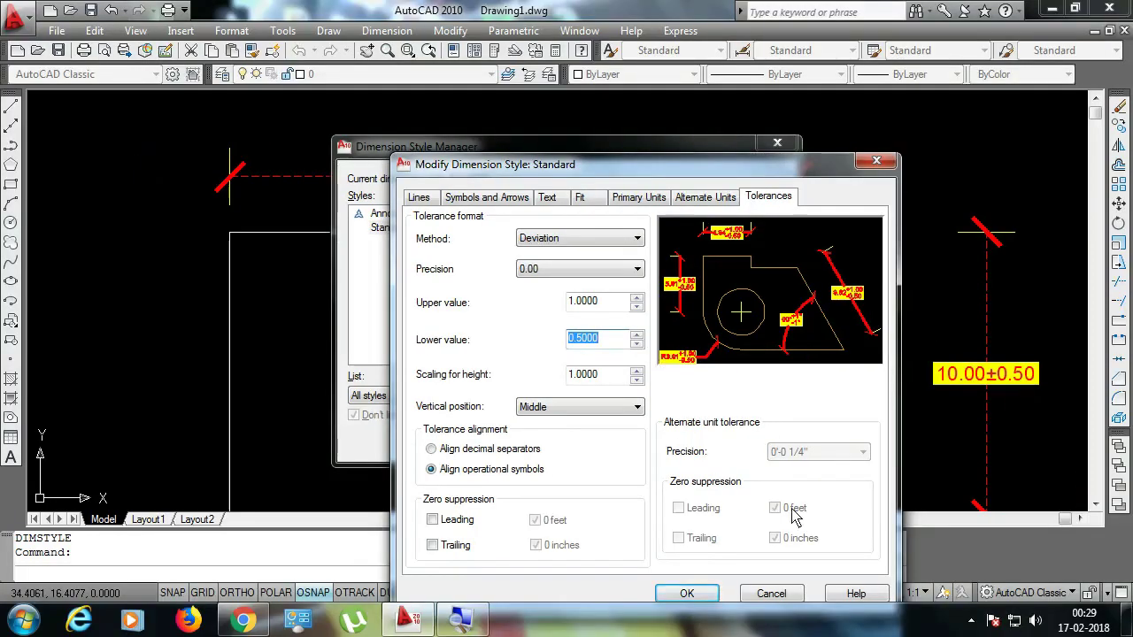
left_click(708, 587)
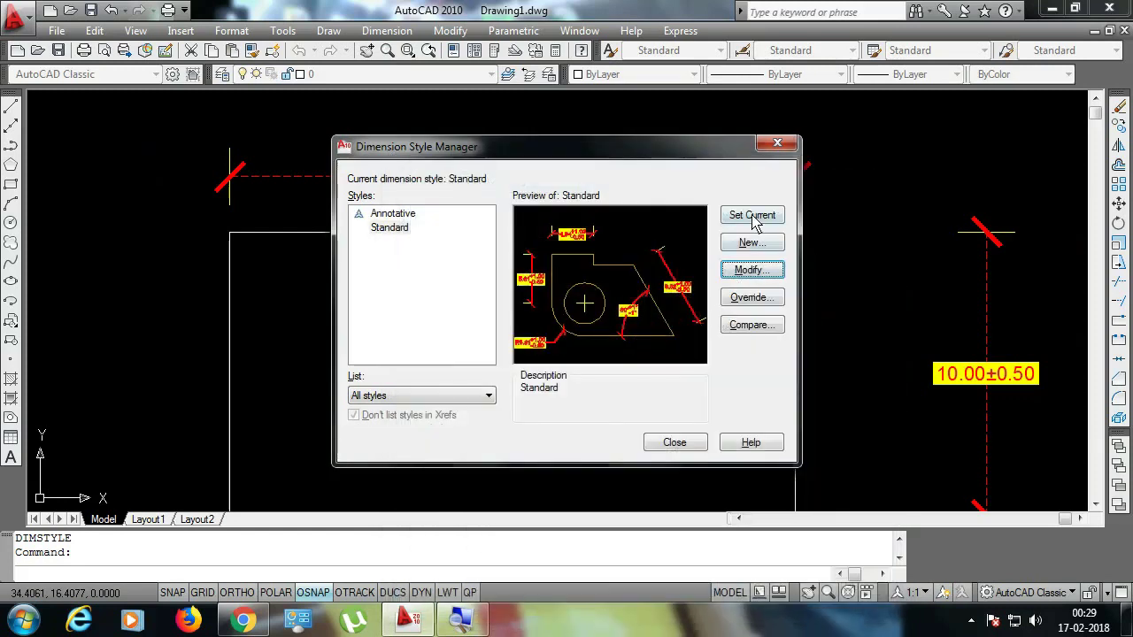
left_click(693, 440)
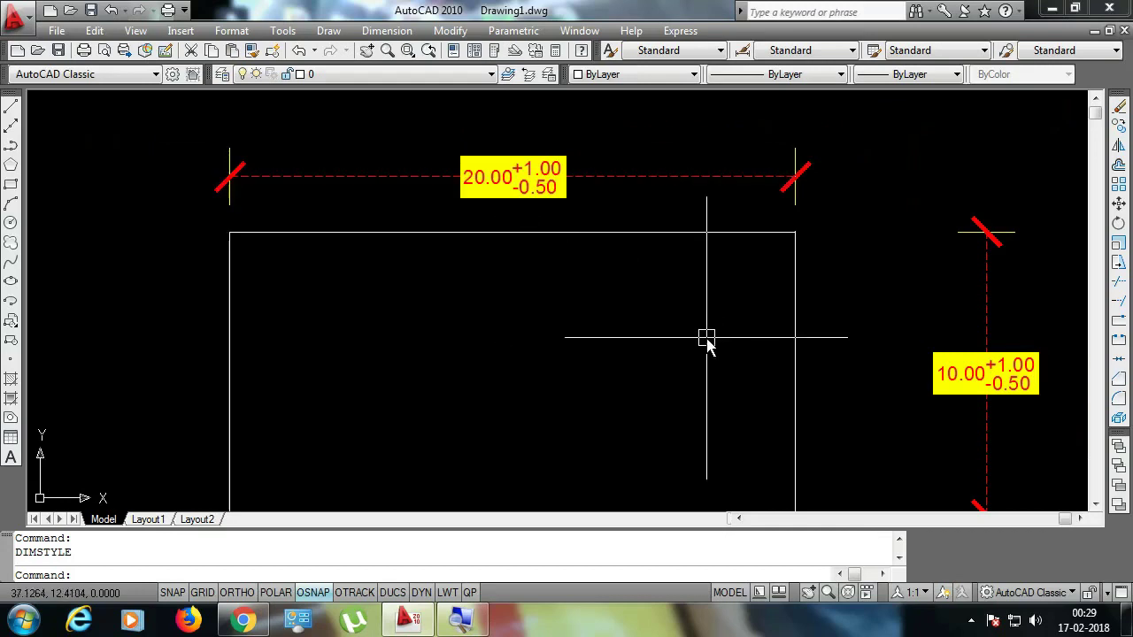
Review the tolerance settings of the Standard dimension style and return to the drawing
key("Return")
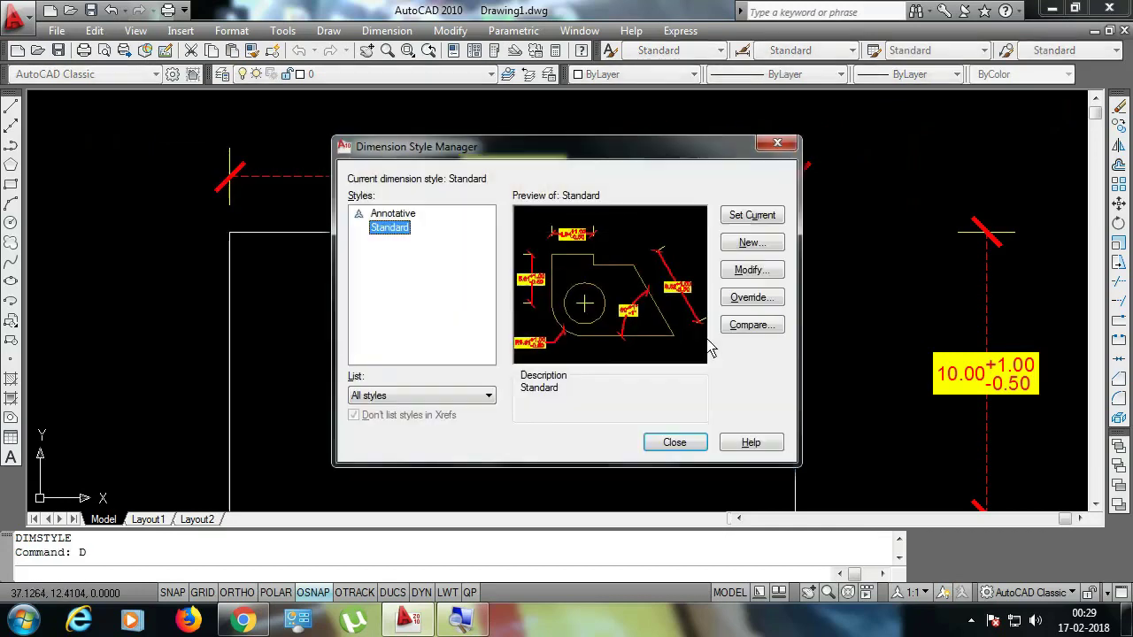
left_click(747, 271)
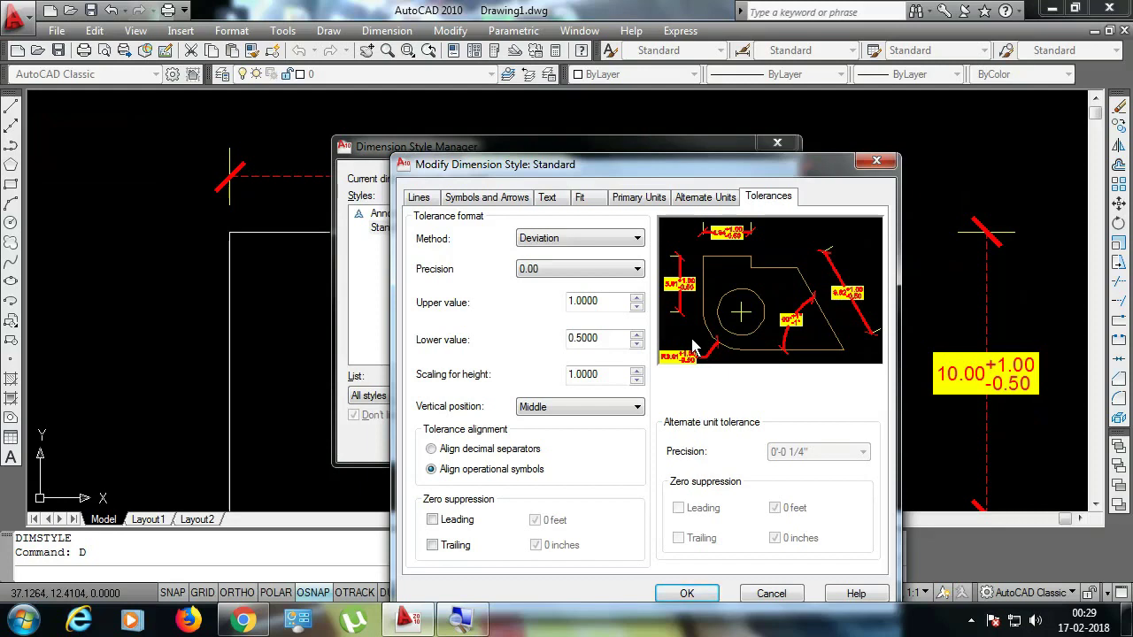
key("Return")
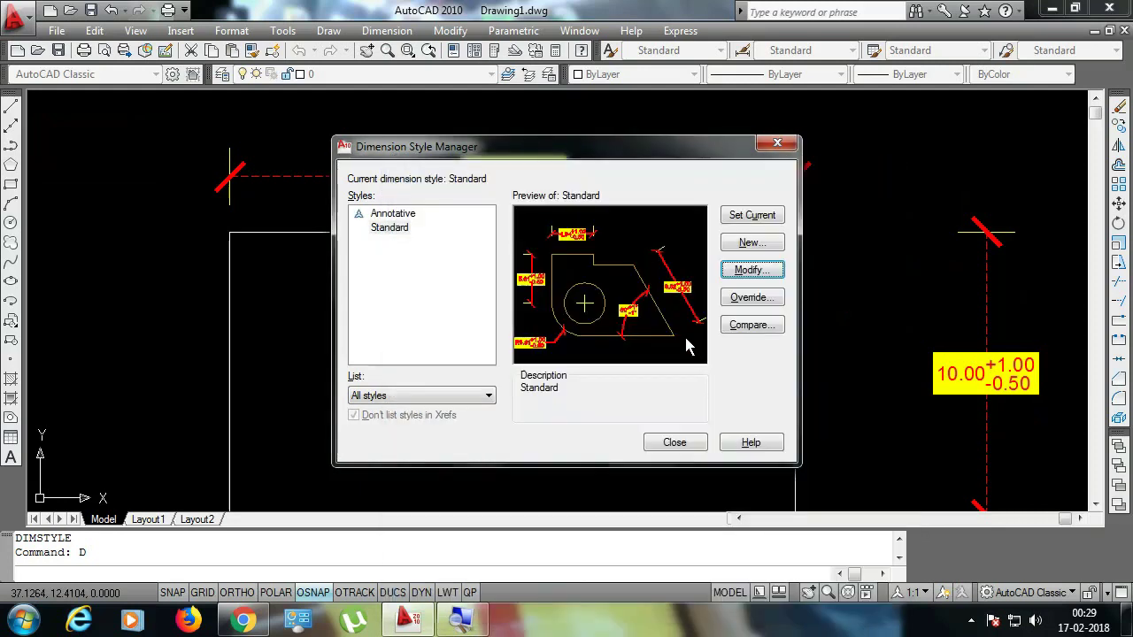
left_click(674, 442)
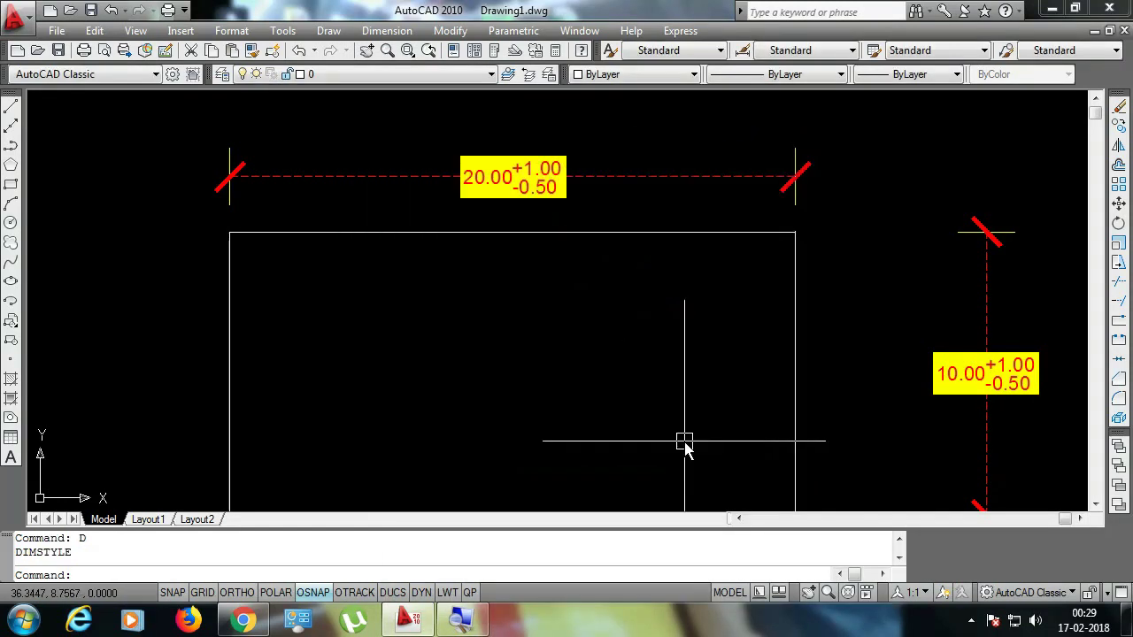